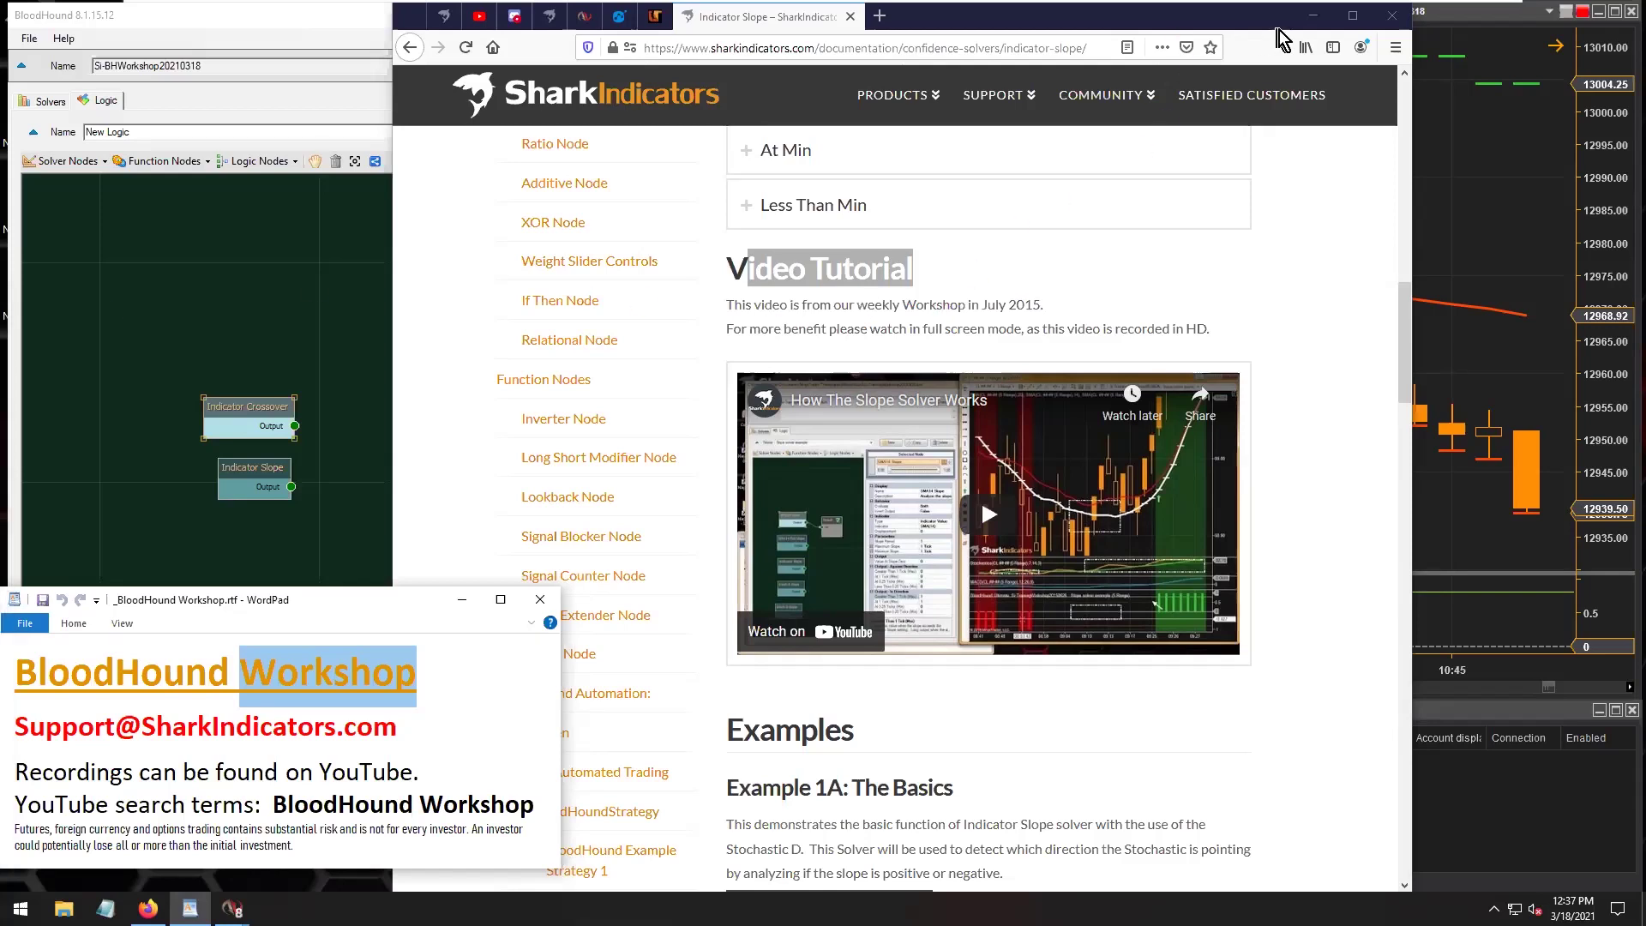
# Step: Minimize the documentation browser window and move the chart's white arrow so it points at the 10:38 candle
pyautogui.click(1313, 15)
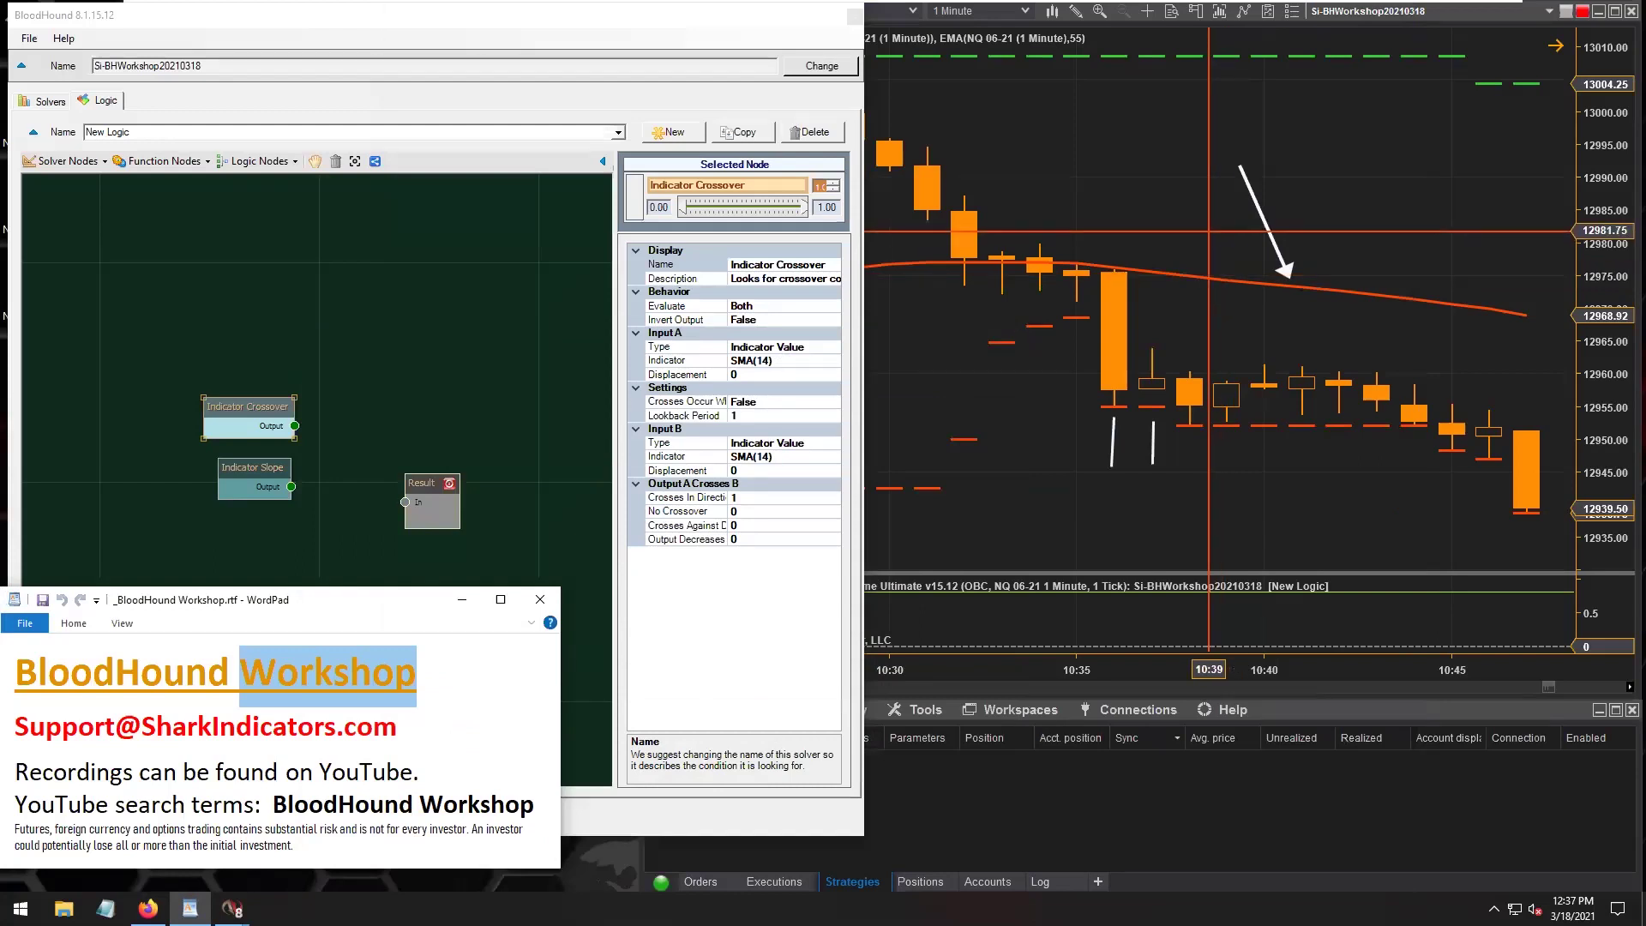
pyautogui.click(1262, 231)
pyautogui.moveTo(1262, 232); pyautogui.dragTo(1262, 230)
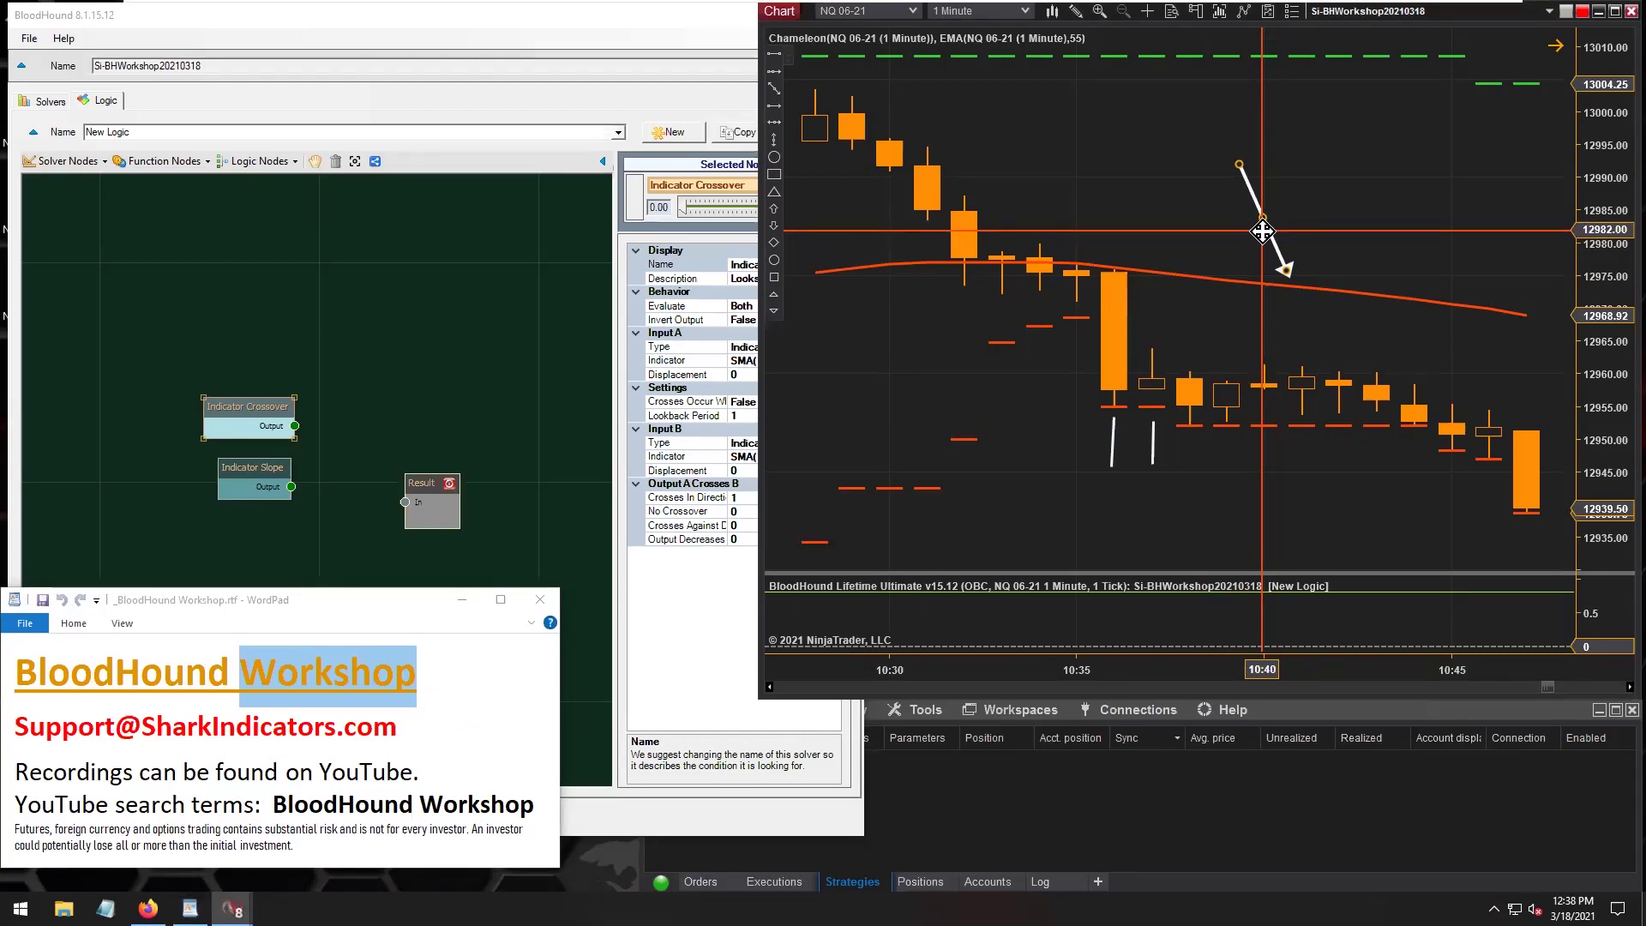
pyautogui.moveTo(1262, 232); pyautogui.dragTo(1166, 332)
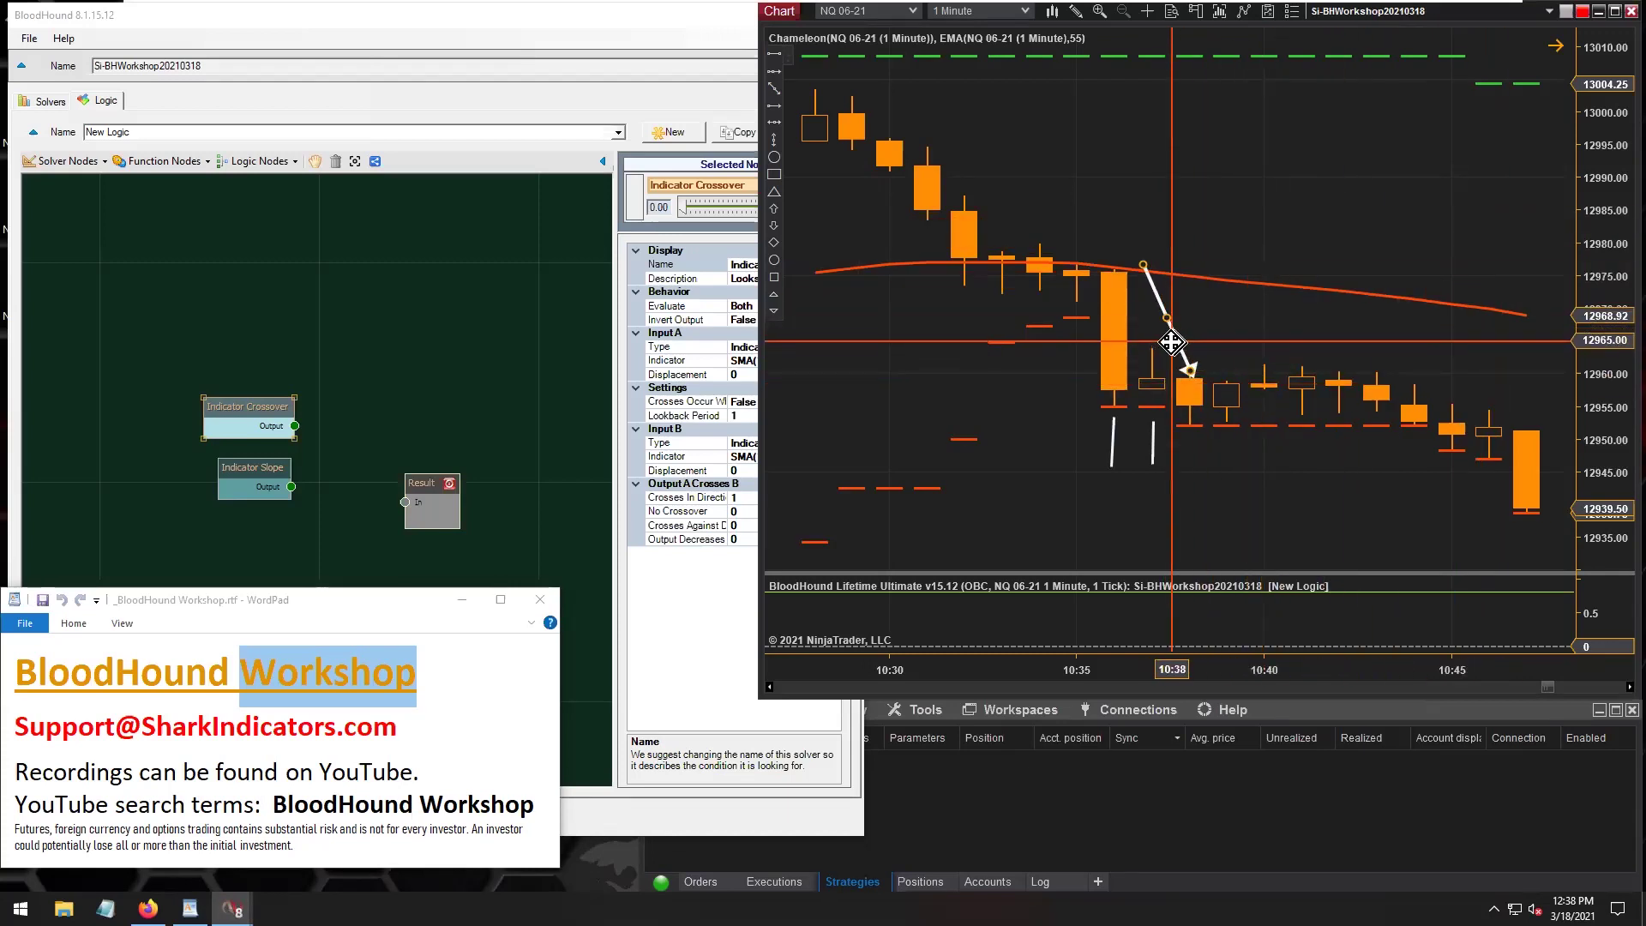
pyautogui.scroll(-15, 1169, 331)
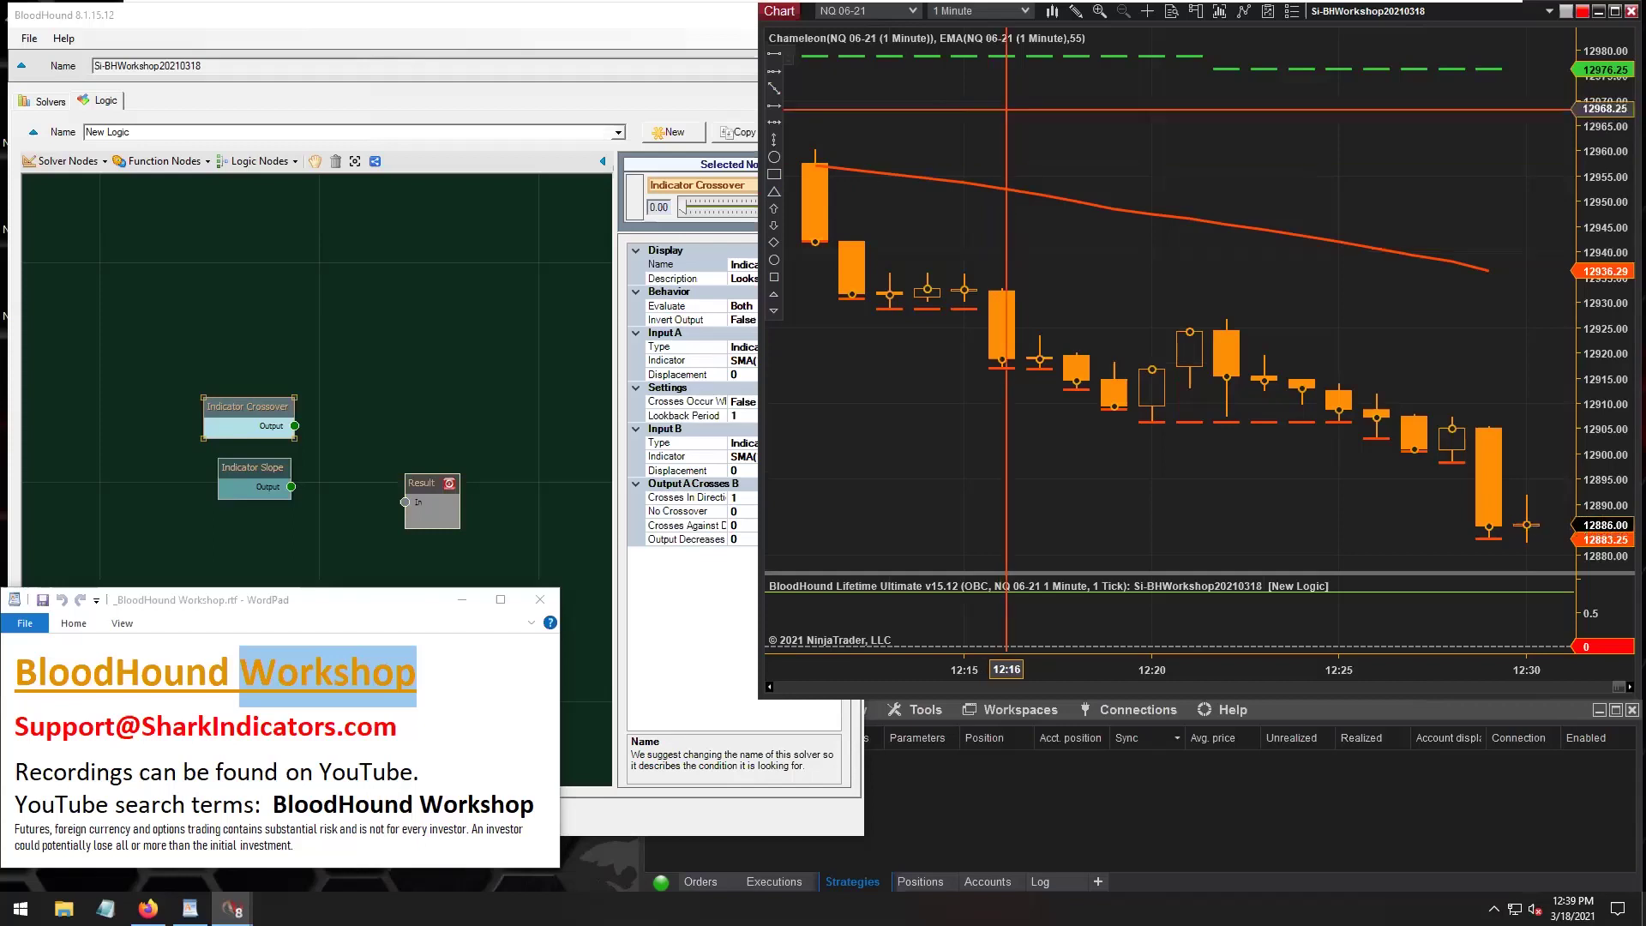
pyautogui.click(1024, 11)
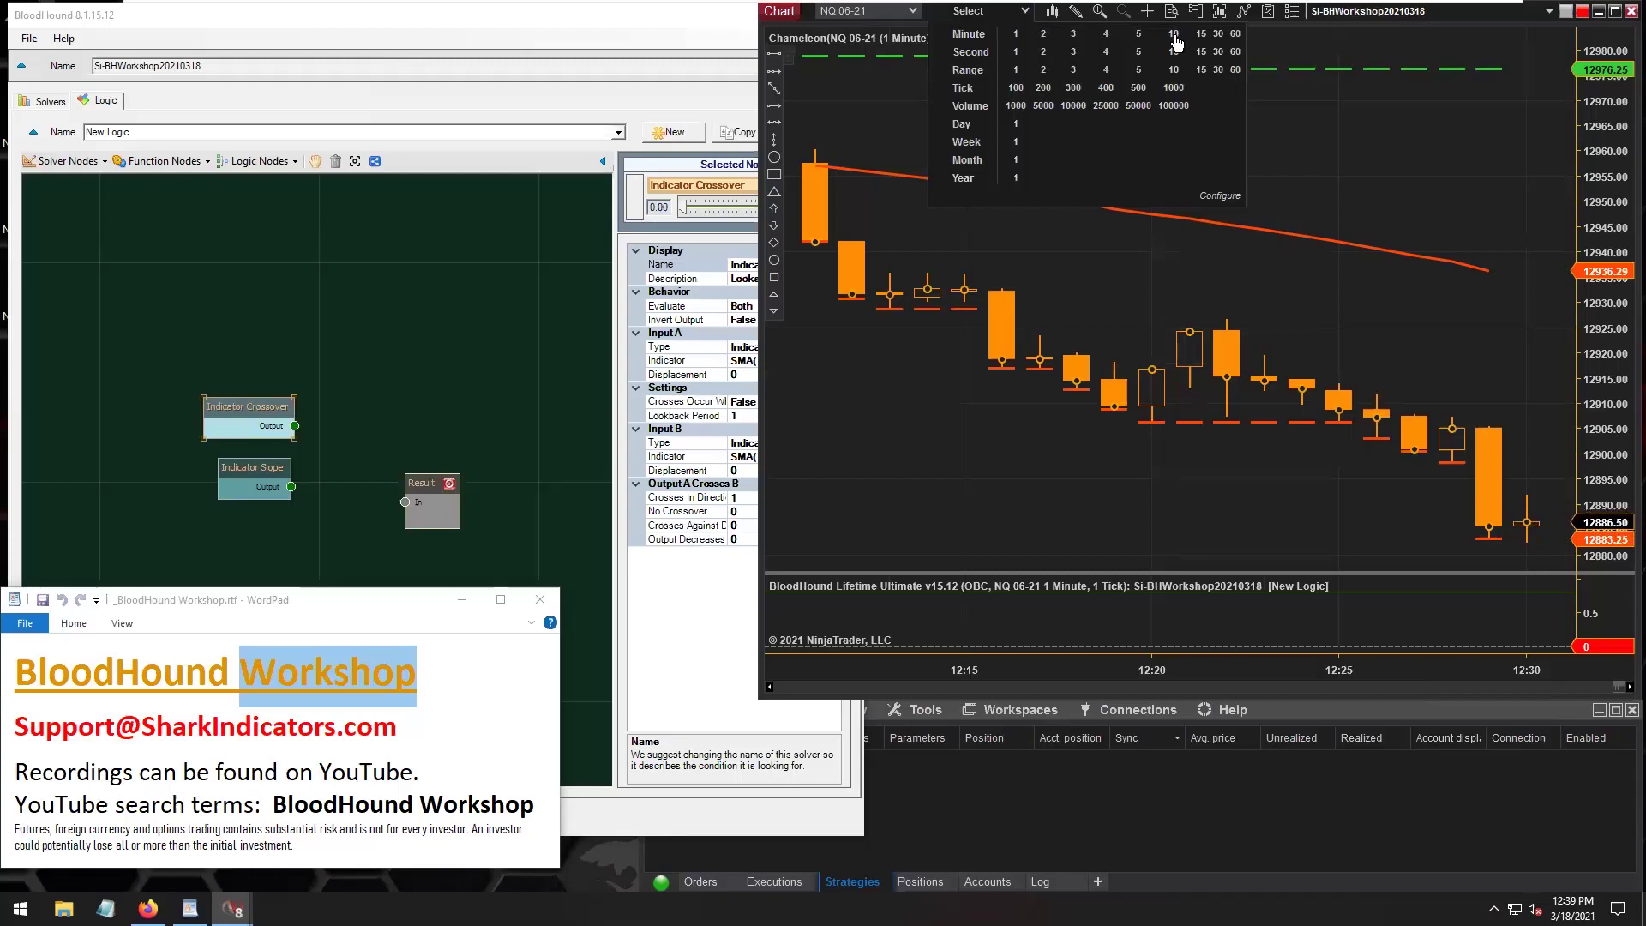
pyautogui.middleClick(1005, 242)
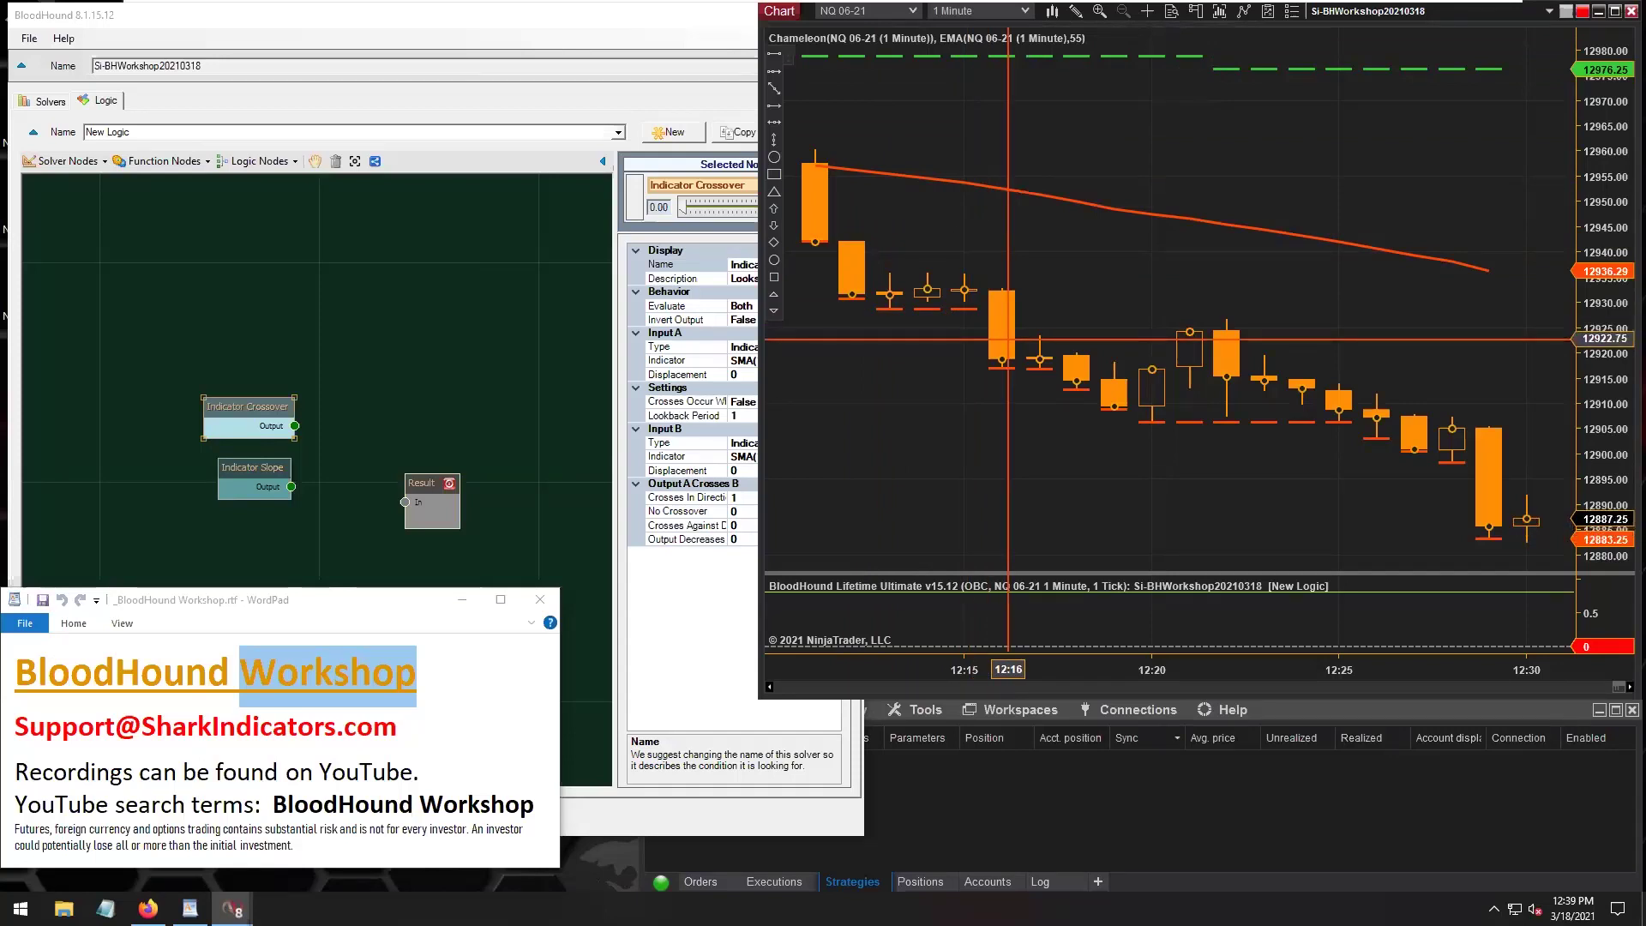
pyautogui.moveTo(350, 407); pyautogui.dragTo(258, 436)
pyautogui.moveTo(258, 435); pyautogui.dragTo(156, 457)
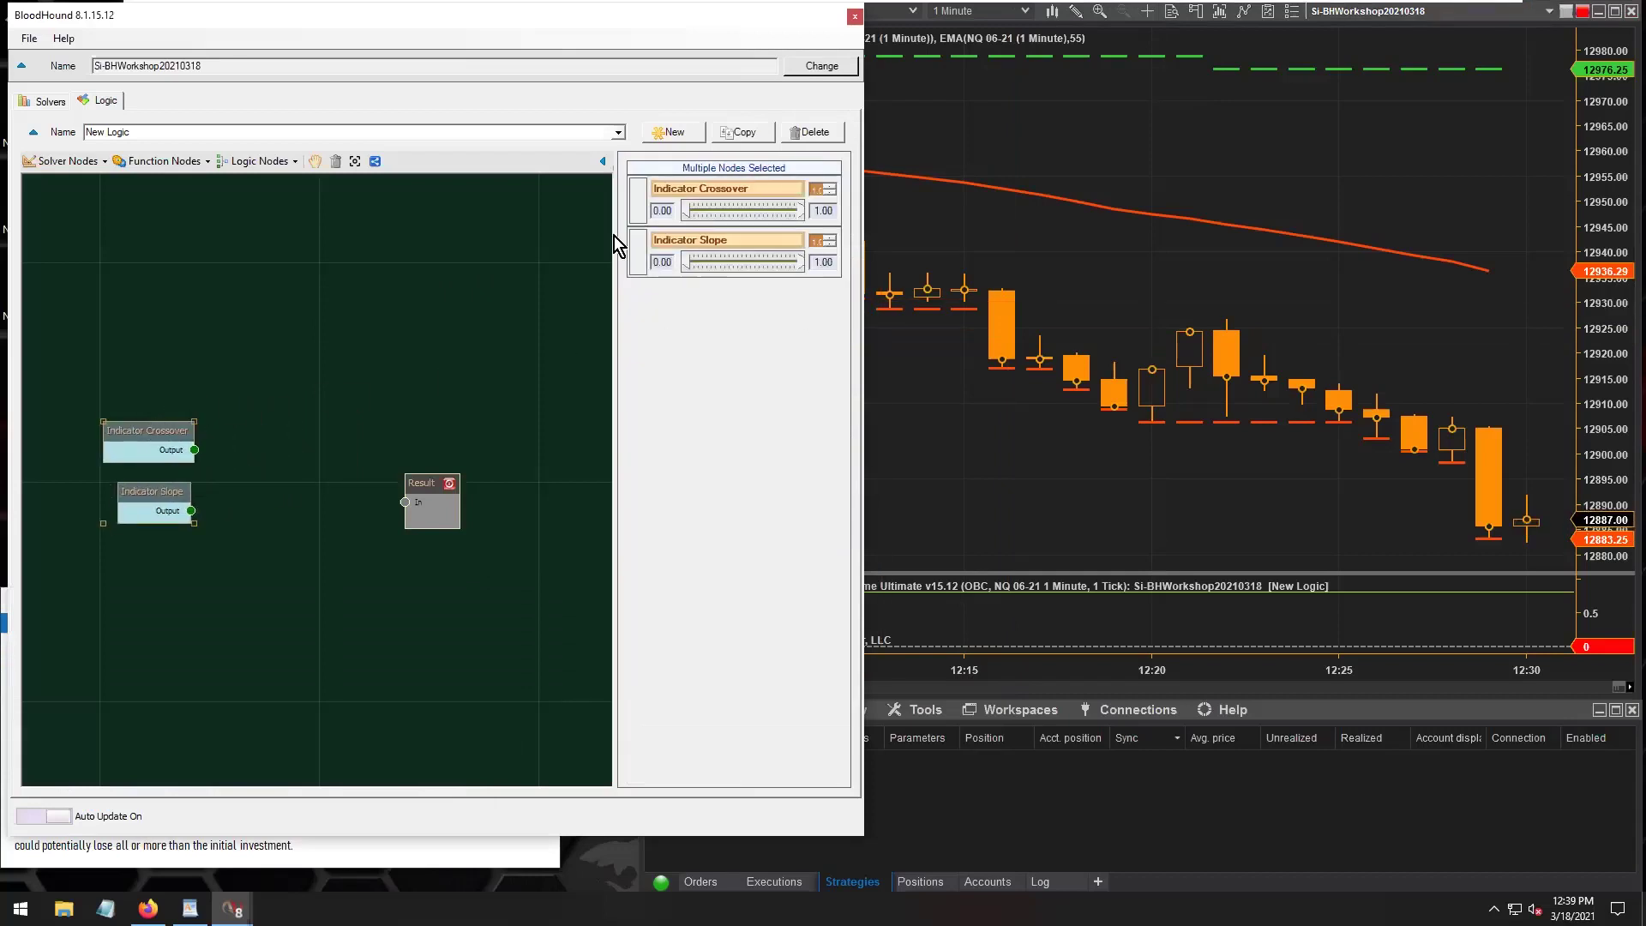
pyautogui.click(160, 162)
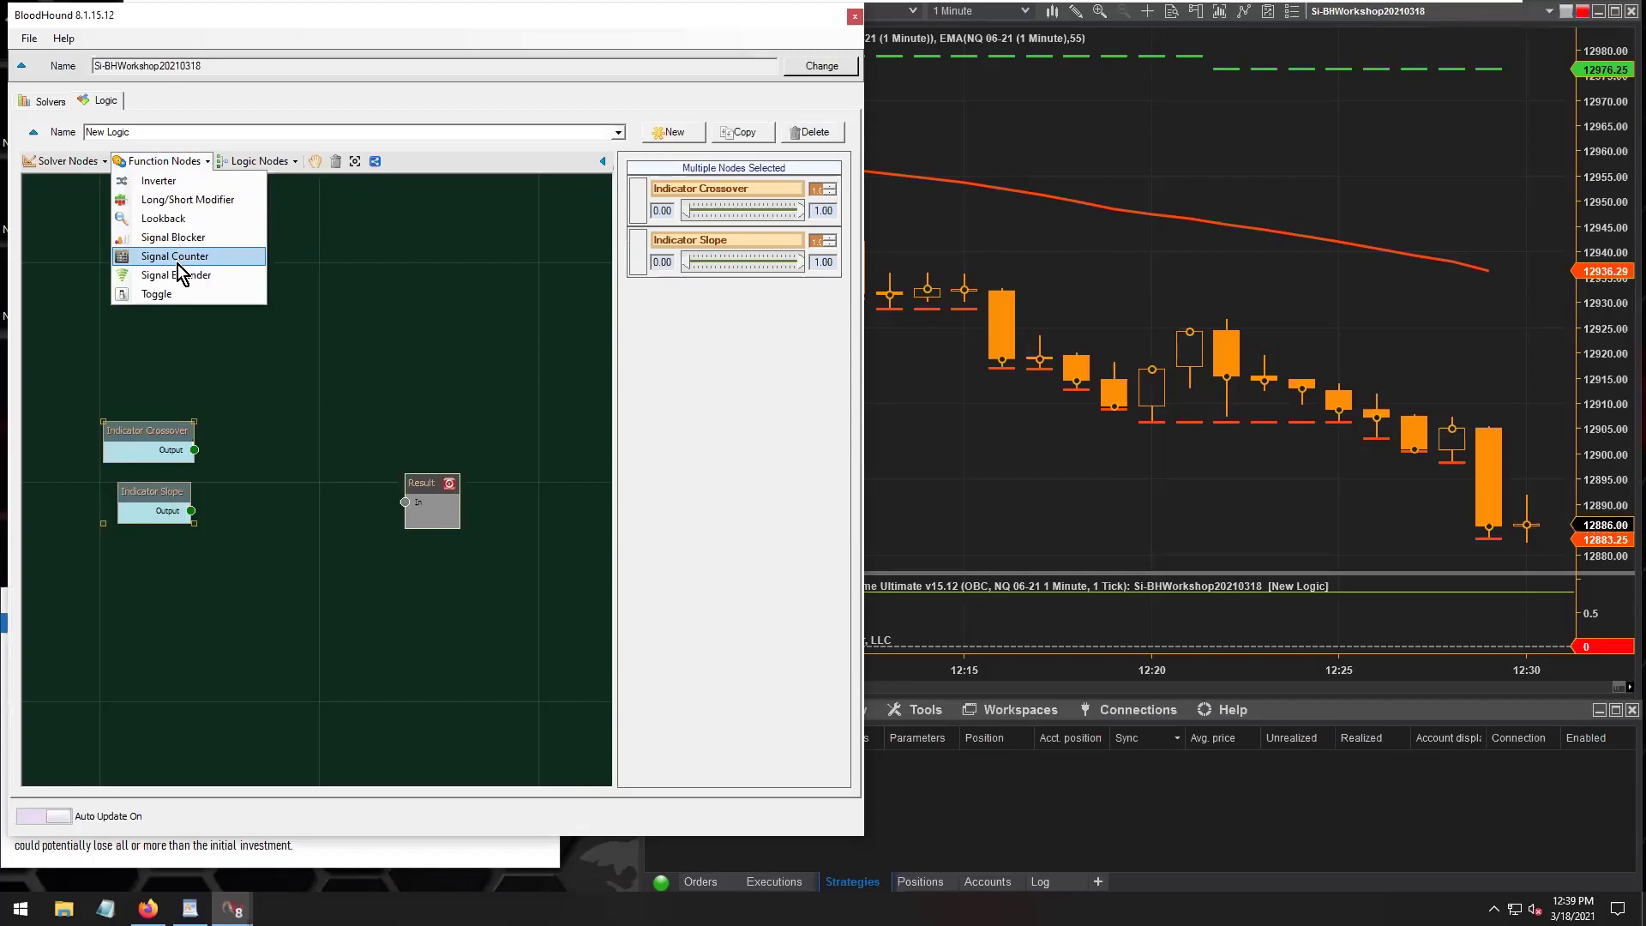
pyautogui.click(193, 367)
# Step: Delete the Indicator Crossover and Indicator Slope nodes from the logic graph
pyautogui.click(171, 431)
pyautogui.press('Delete')
pyautogui.click(182, 496)
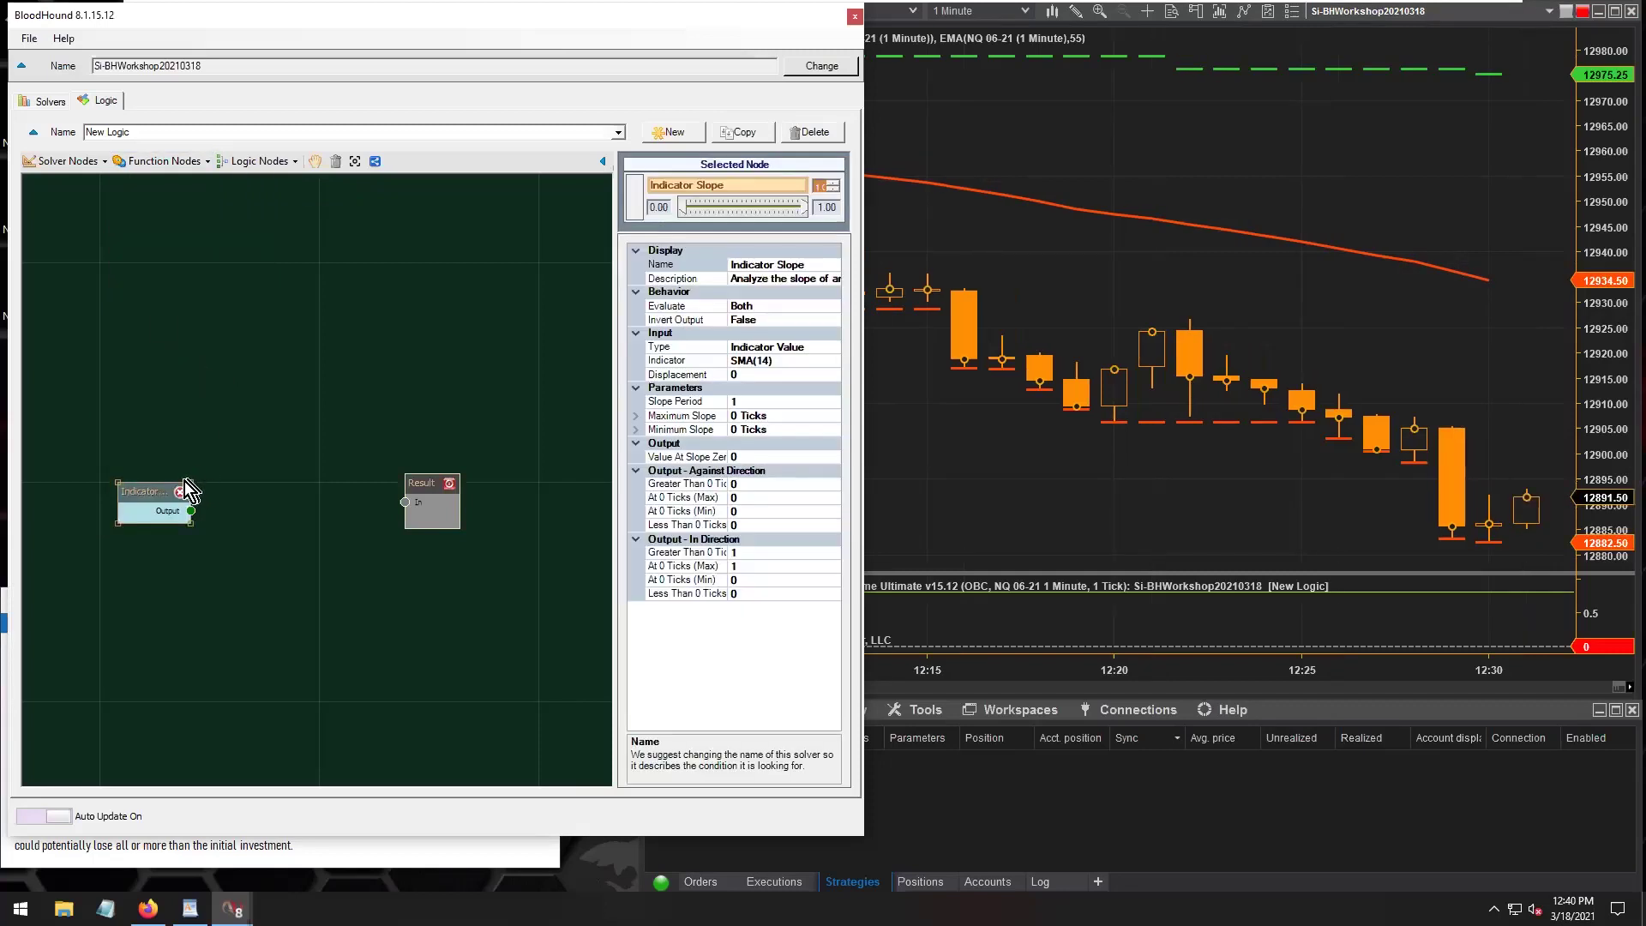
pyautogui.press('Delete')
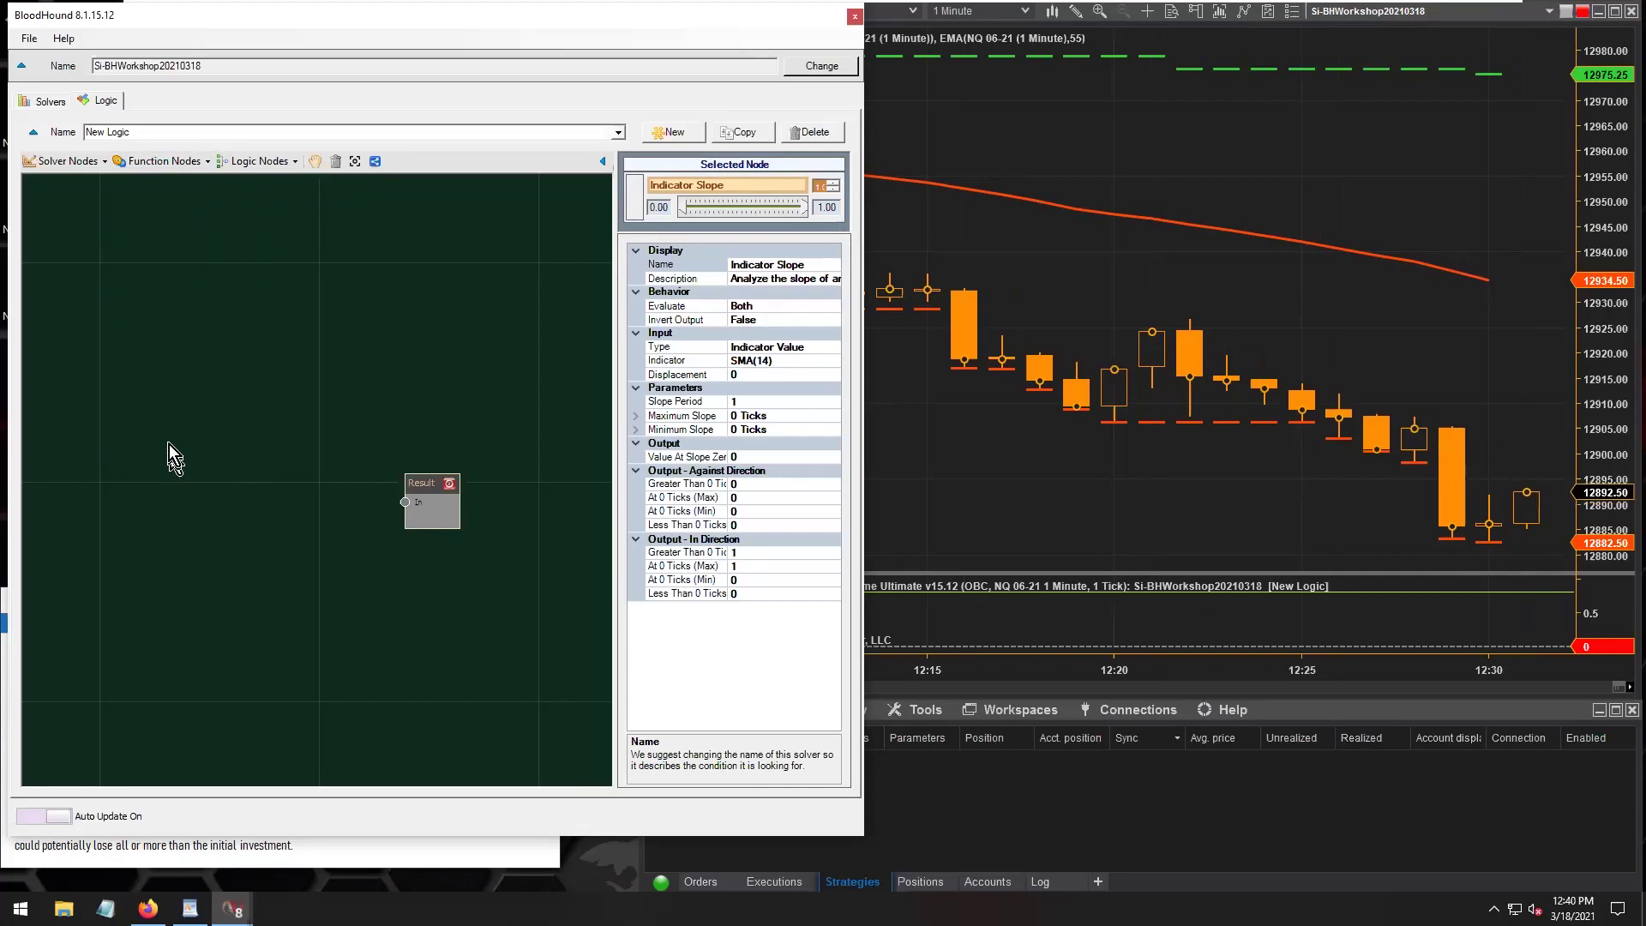
# Step: Add an Indicator Inflection solver node on the far side of the graph from Result and connect its output to Result
pyautogui.click(67, 161)
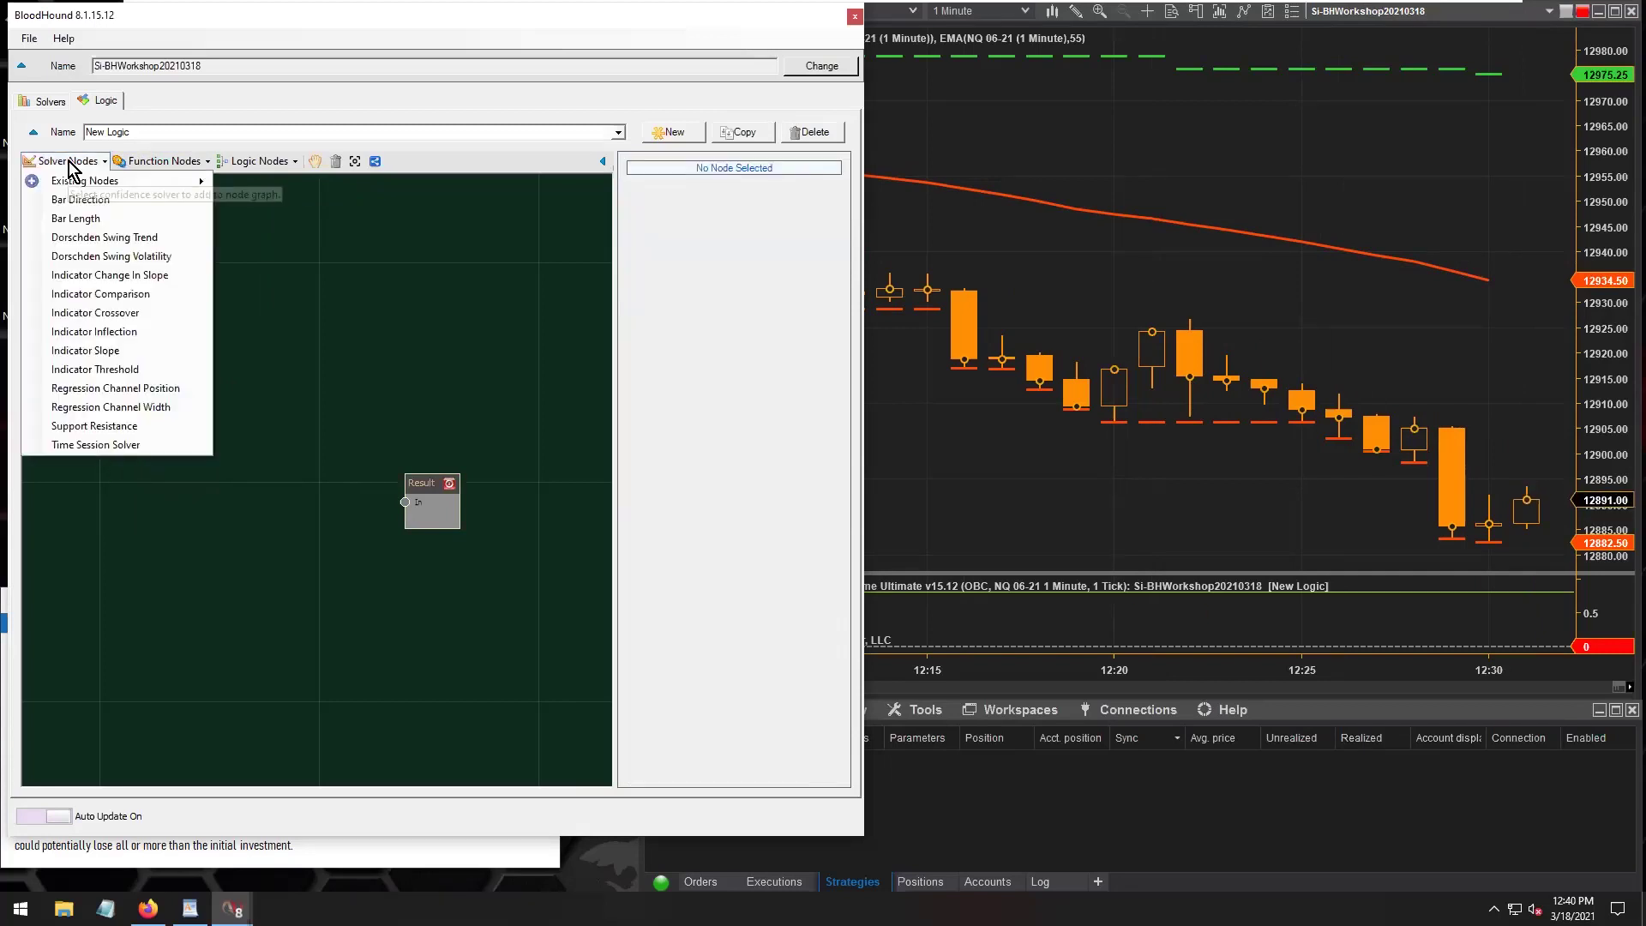
pyautogui.click(120, 332)
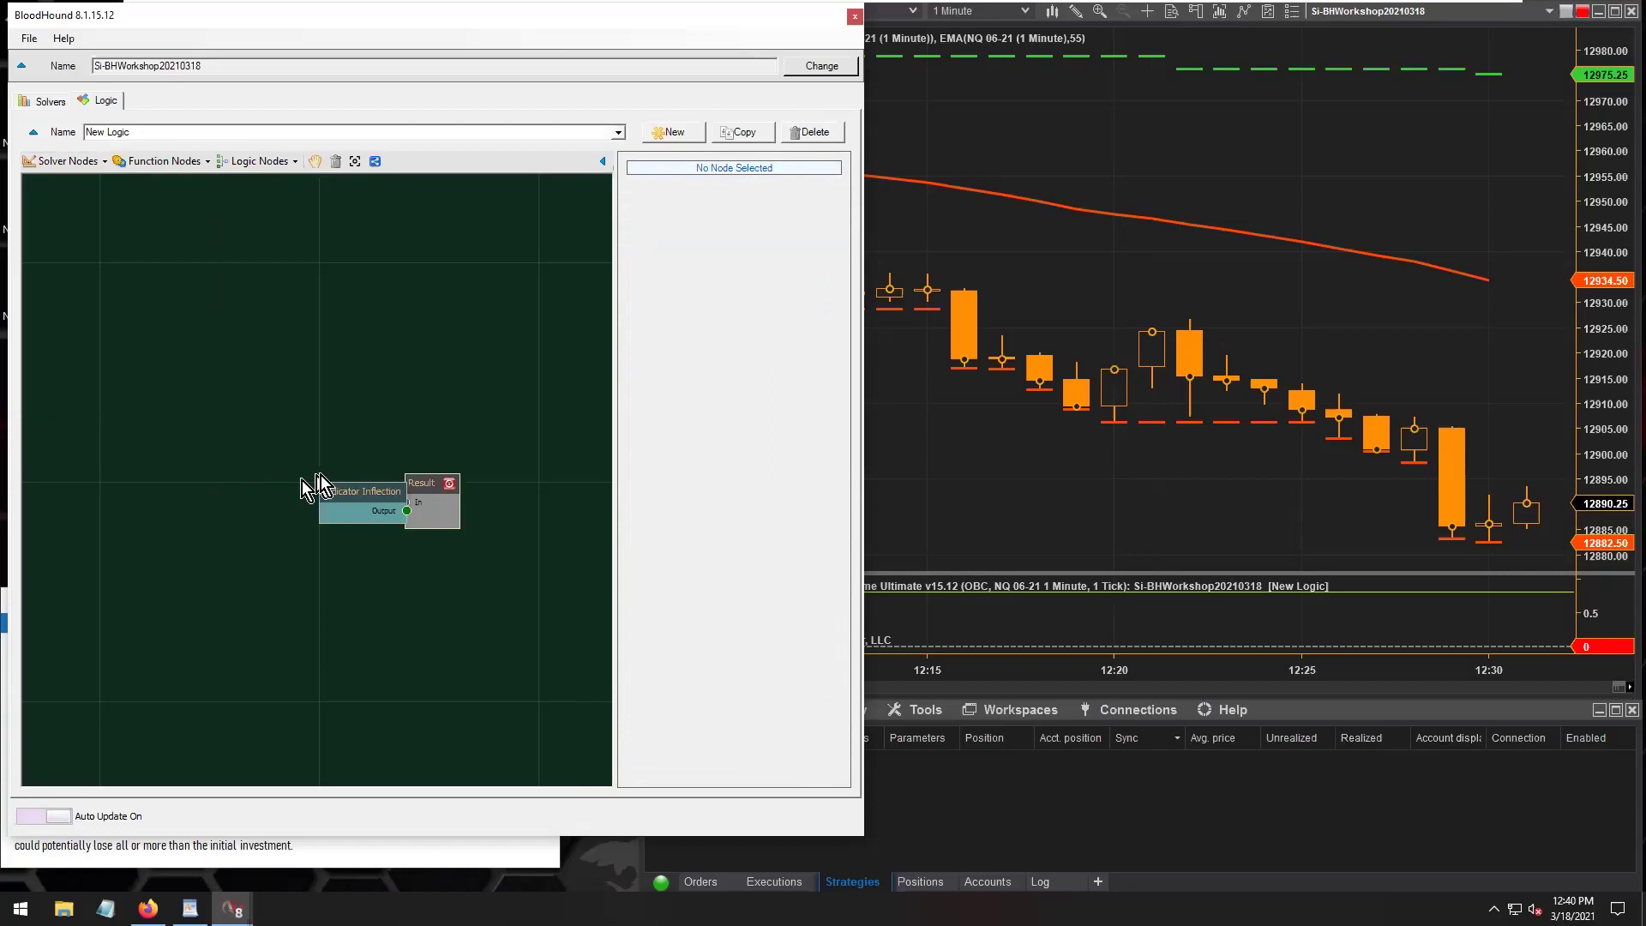
pyautogui.click(171, 480)
pyautogui.moveTo(403, 506); pyautogui.dragTo(153, 478)
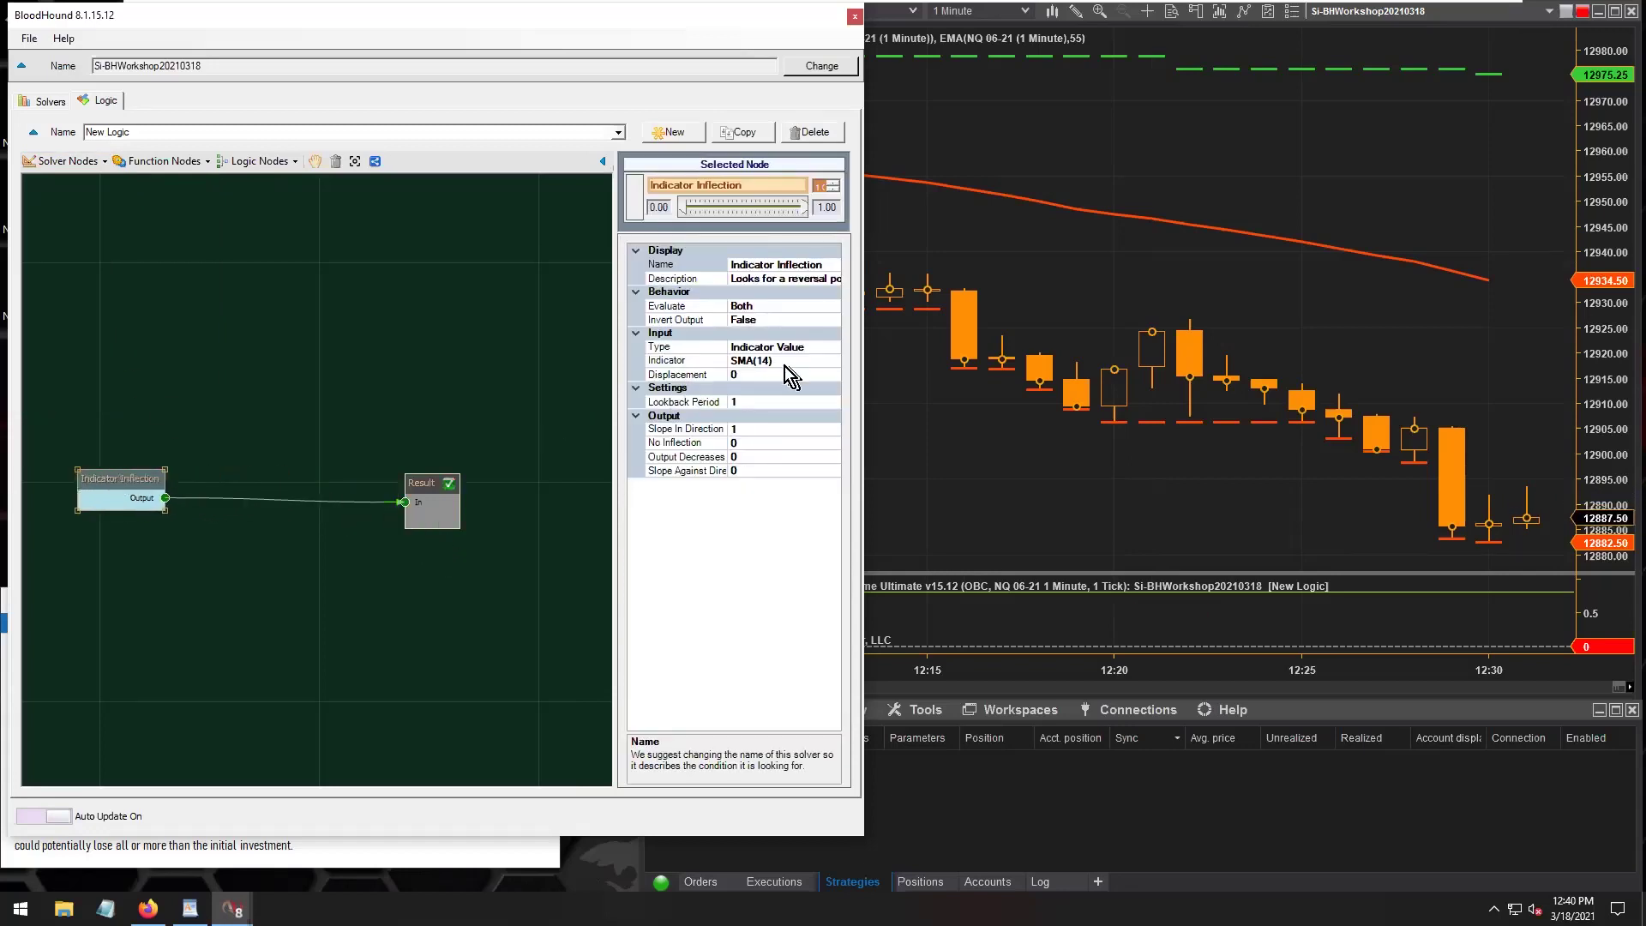
# Step: Set the input type of the Indicator Inflection node to Price and check its signals across the morning bars
pyautogui.click(766, 347)
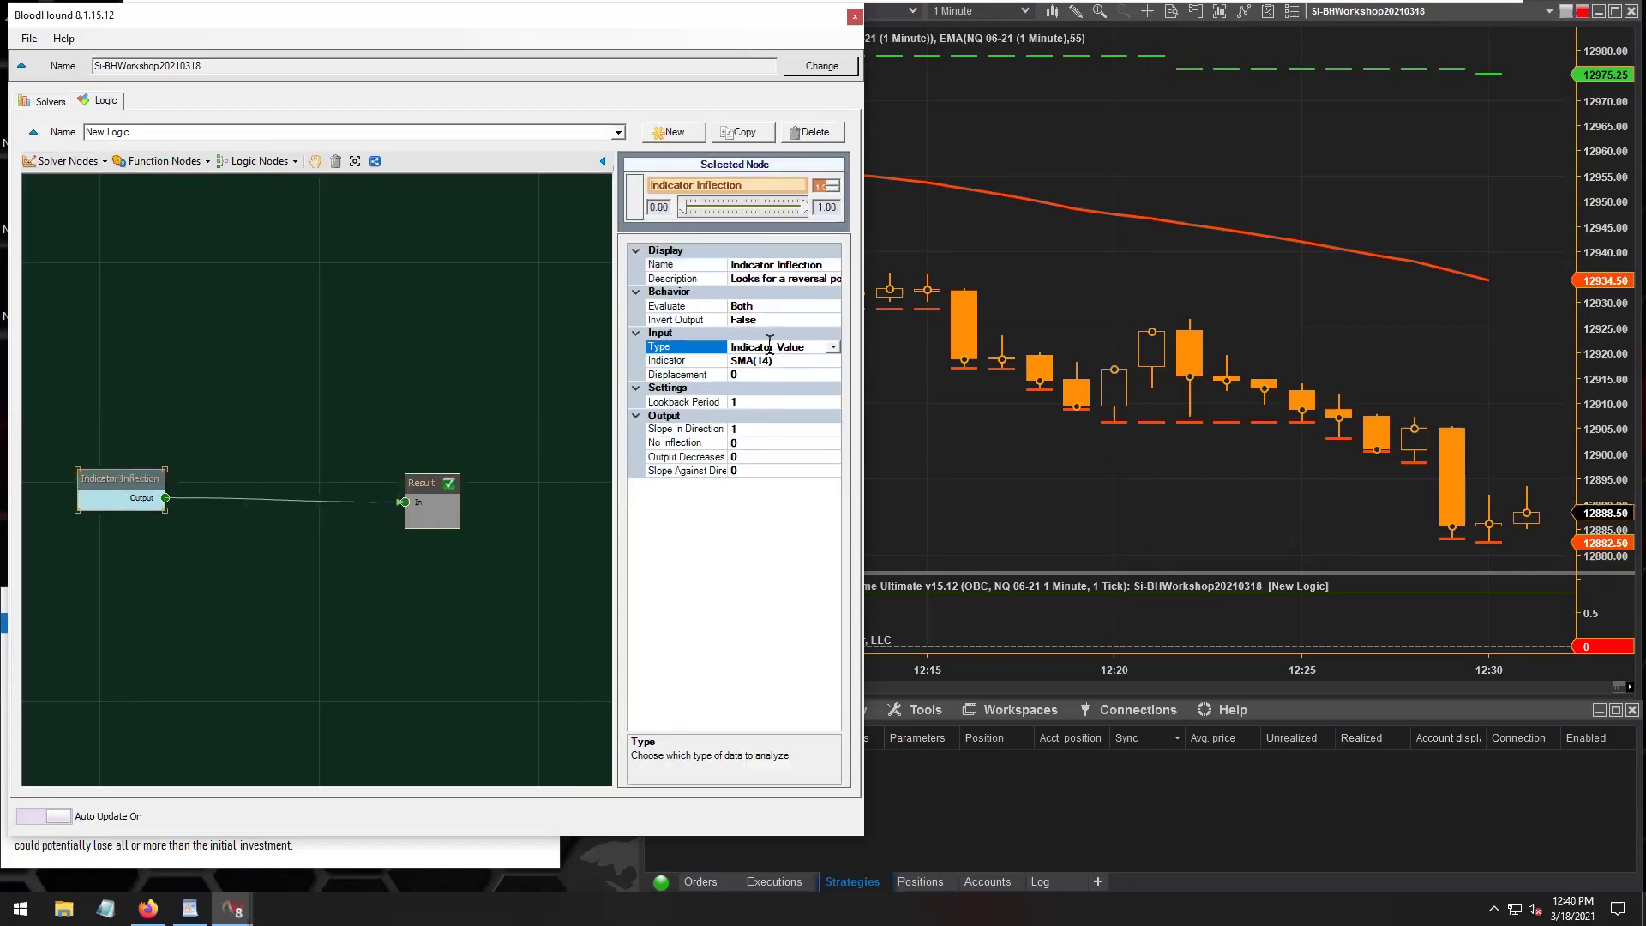
pyautogui.click(833, 347)
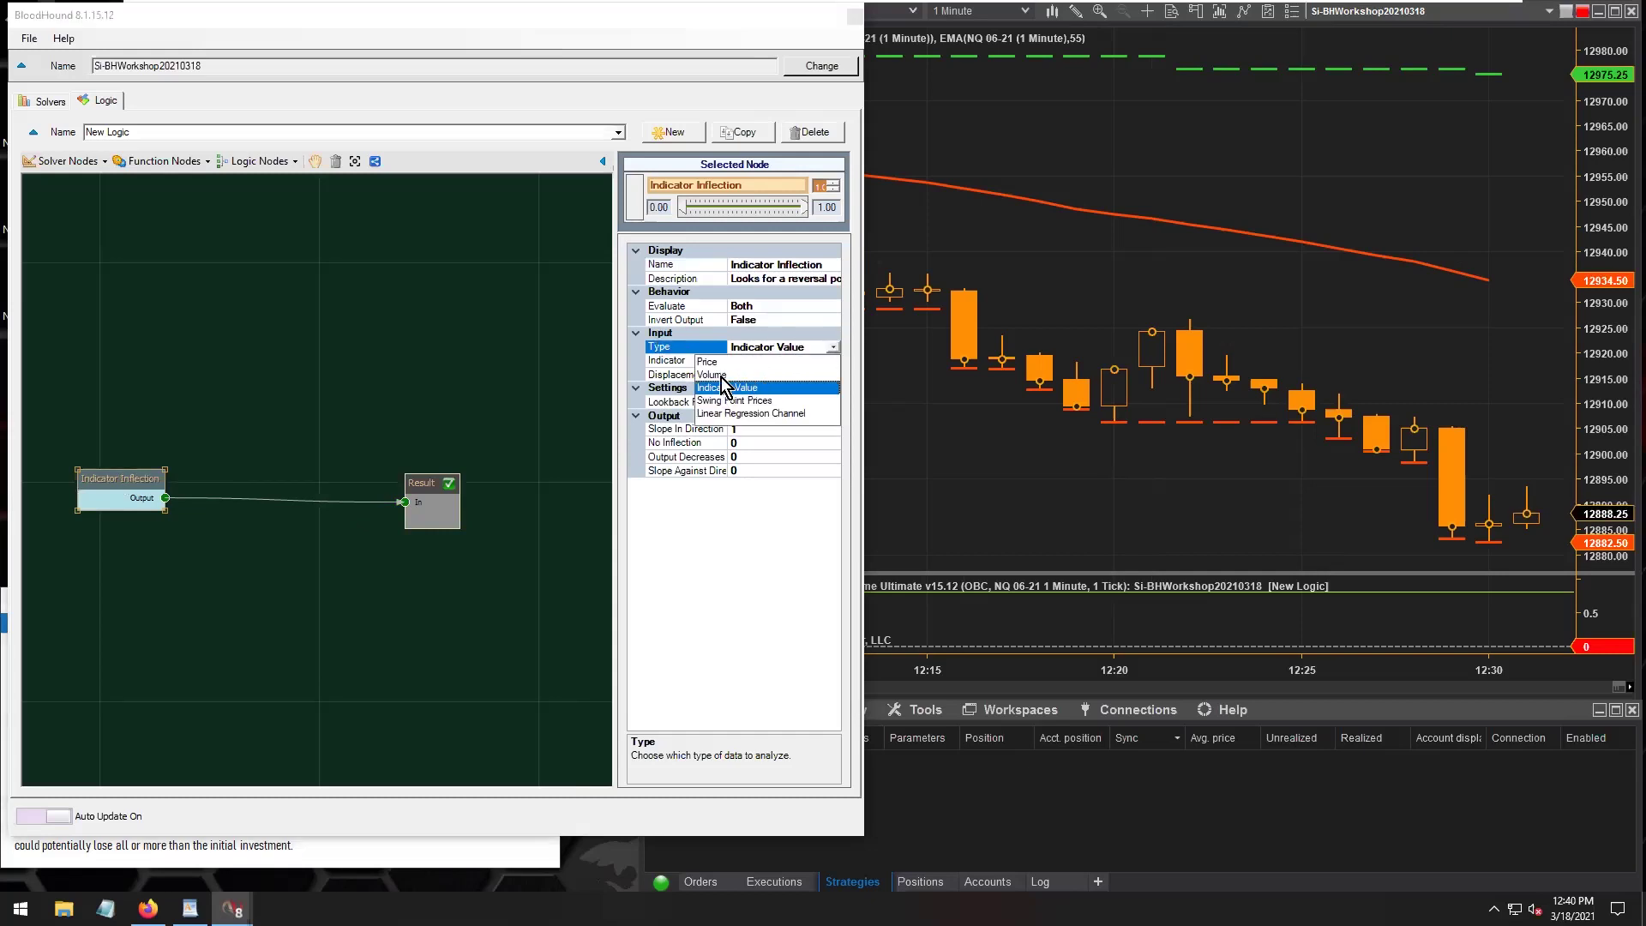
pyautogui.click(723, 362)
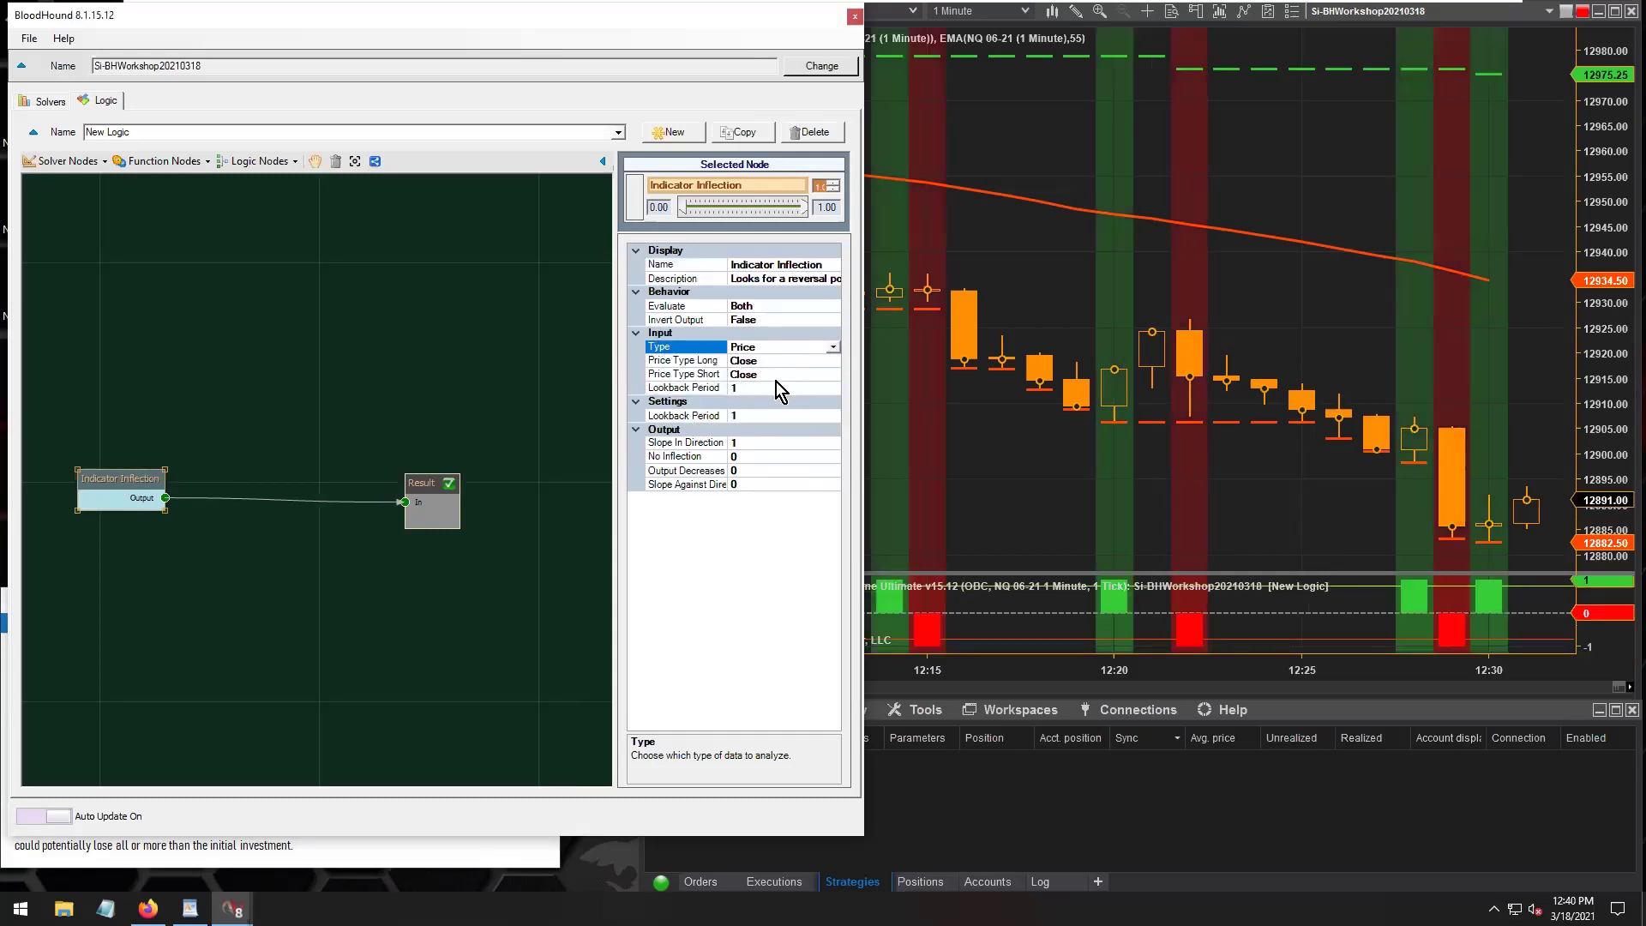
pyautogui.click(986, 424)
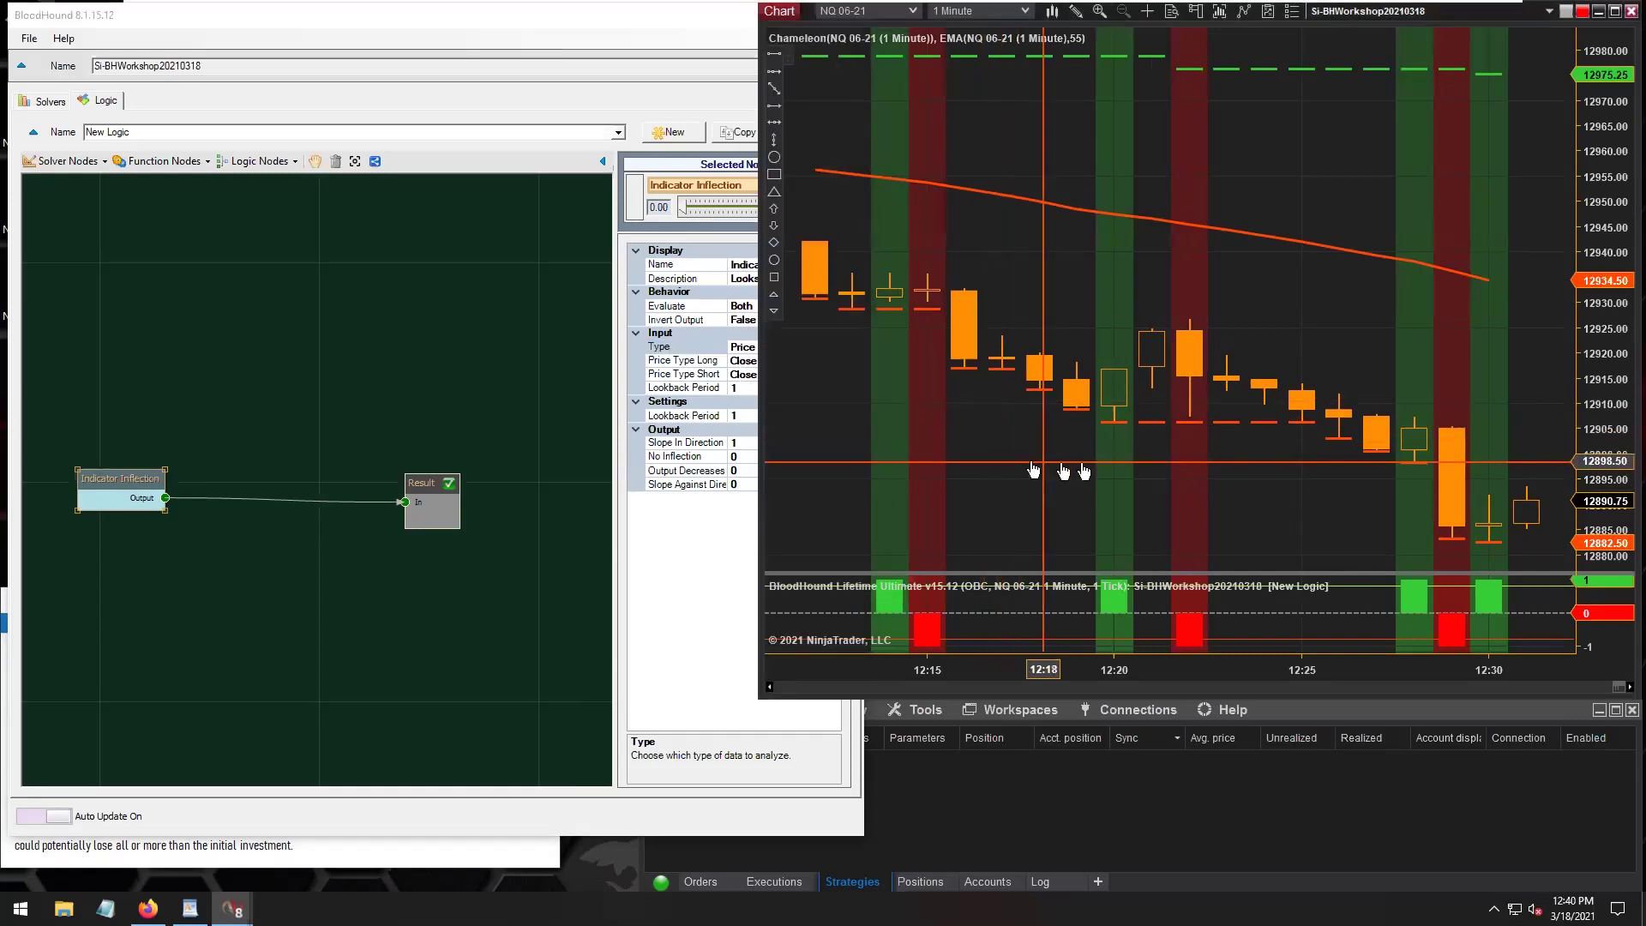
pyautogui.scroll(2, 1038, 463)
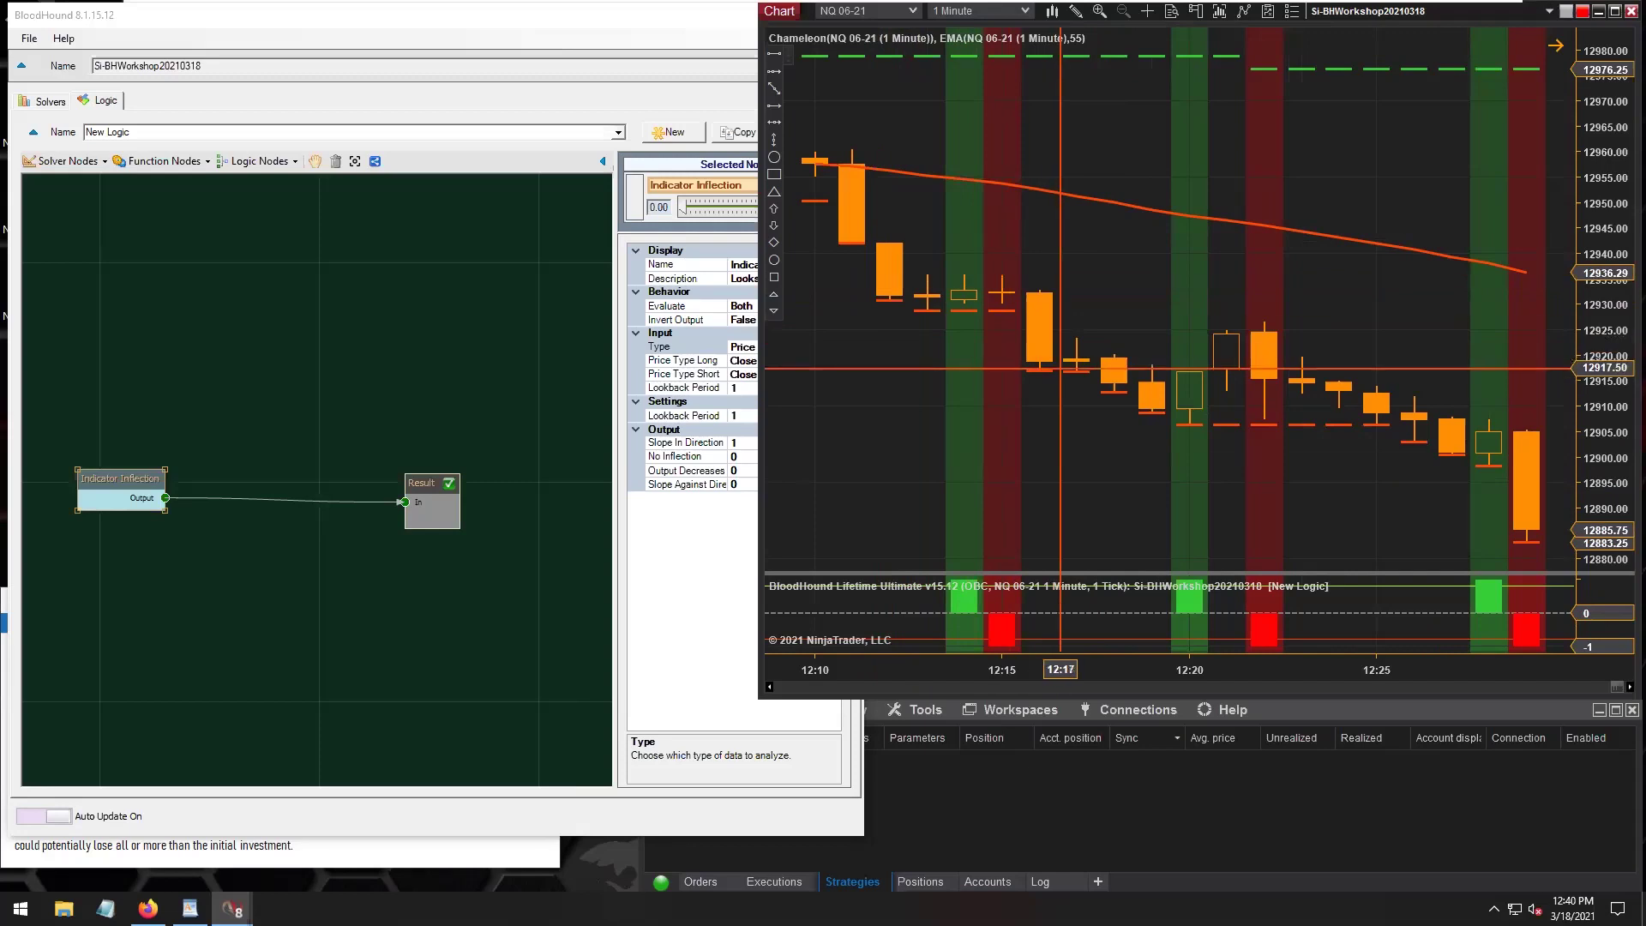
pyautogui.moveTo(1074, 667); pyautogui.dragTo(1249, 677)
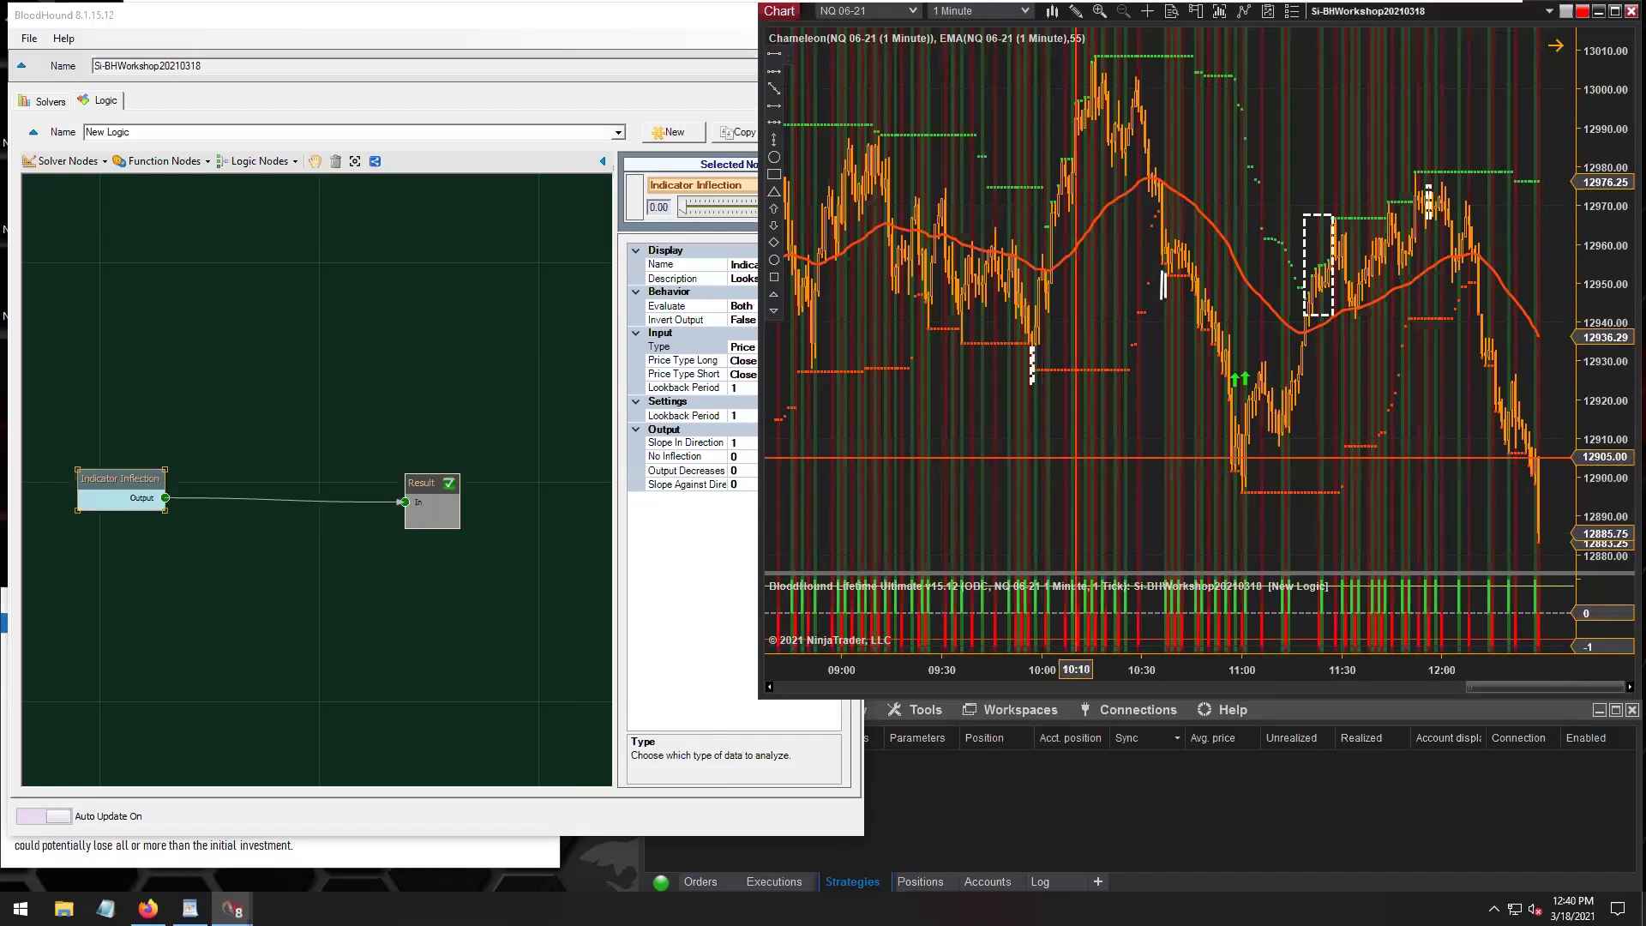
# Step: Insert a Signal Blocker function node between Indicator Inflection and Result, blocking signals for 60 bars
pyautogui.moveTo(100, 476)
pyautogui.moveTo(100, 476); pyautogui.dragTo(88, 472)
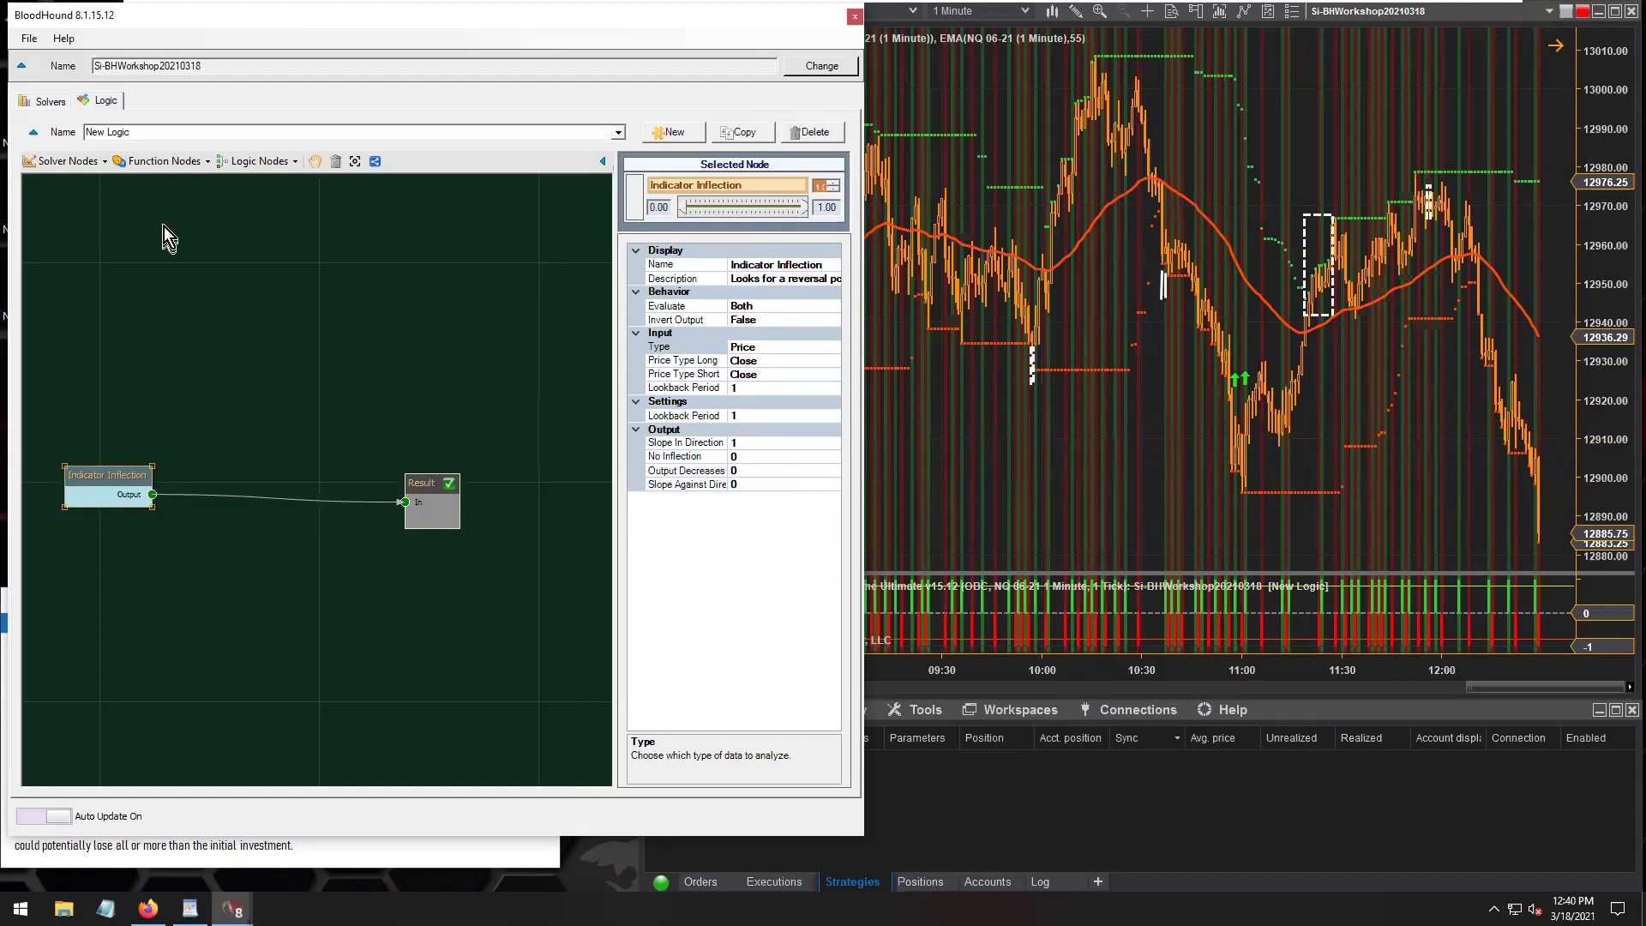
pyautogui.click(153, 163)
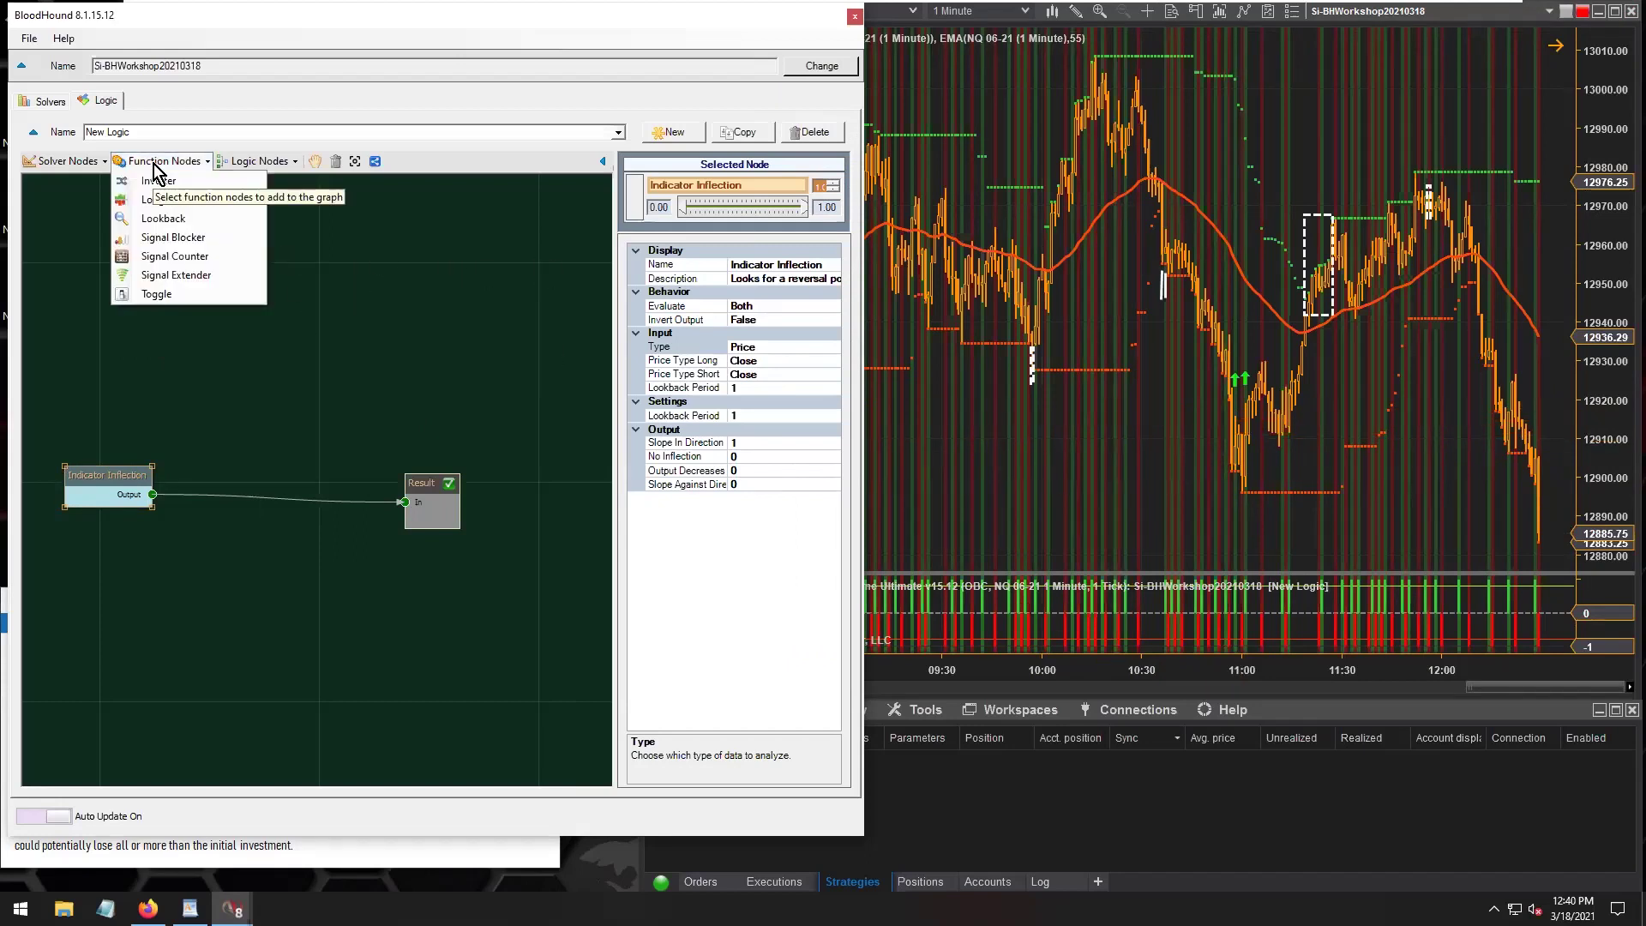
pyautogui.click(208, 238)
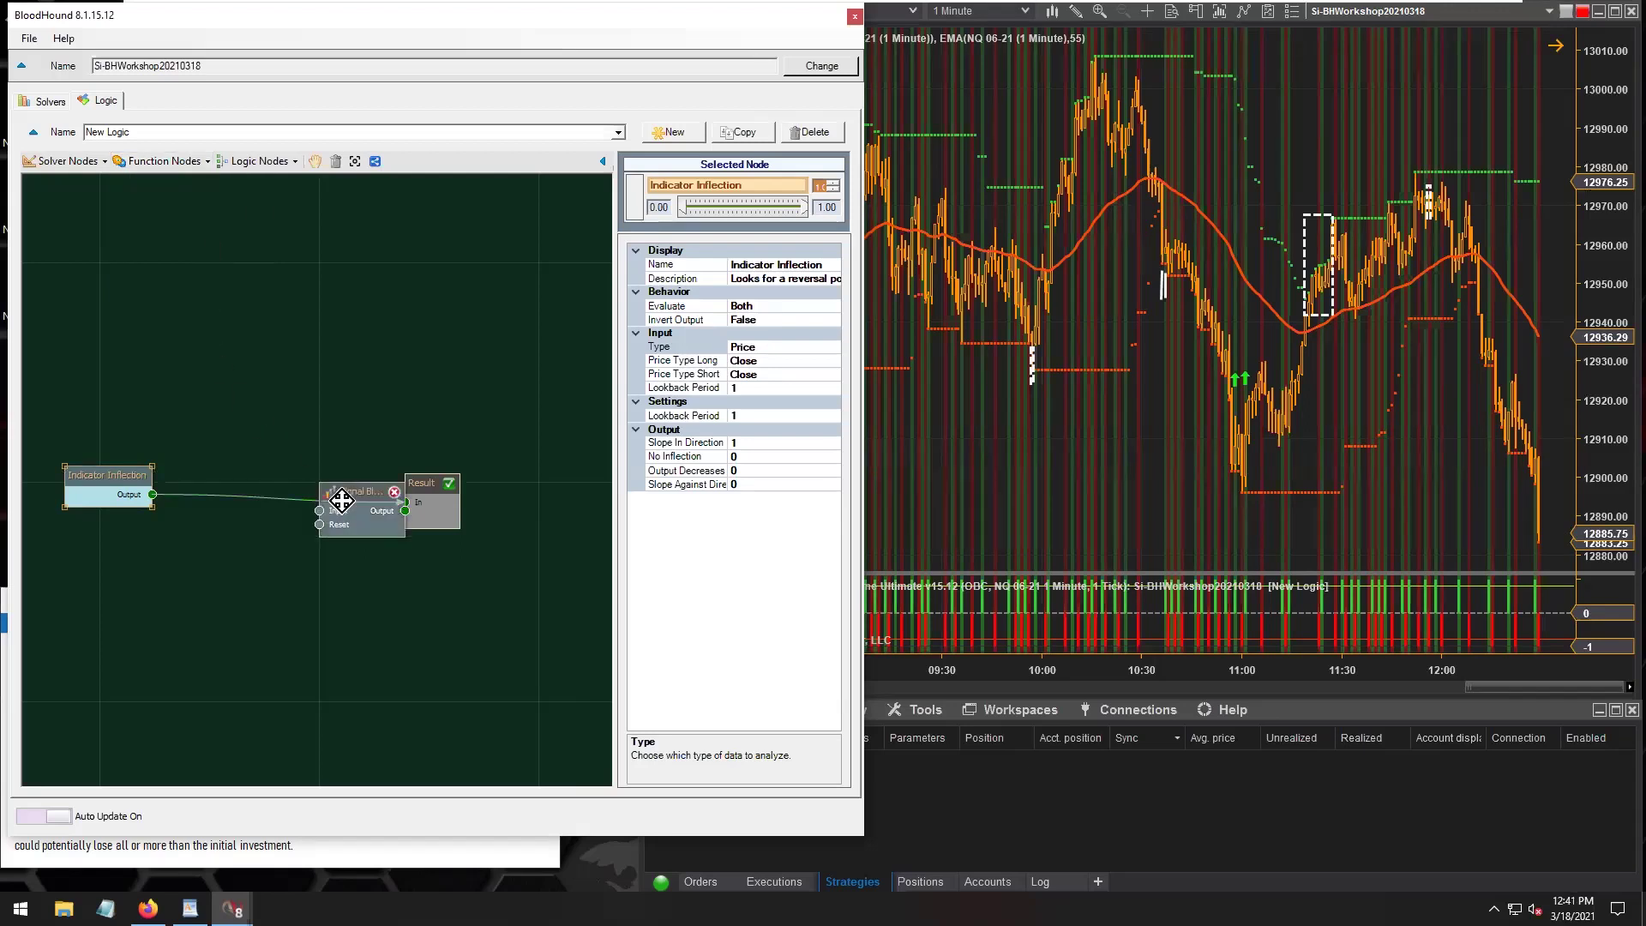
pyautogui.click(212, 474)
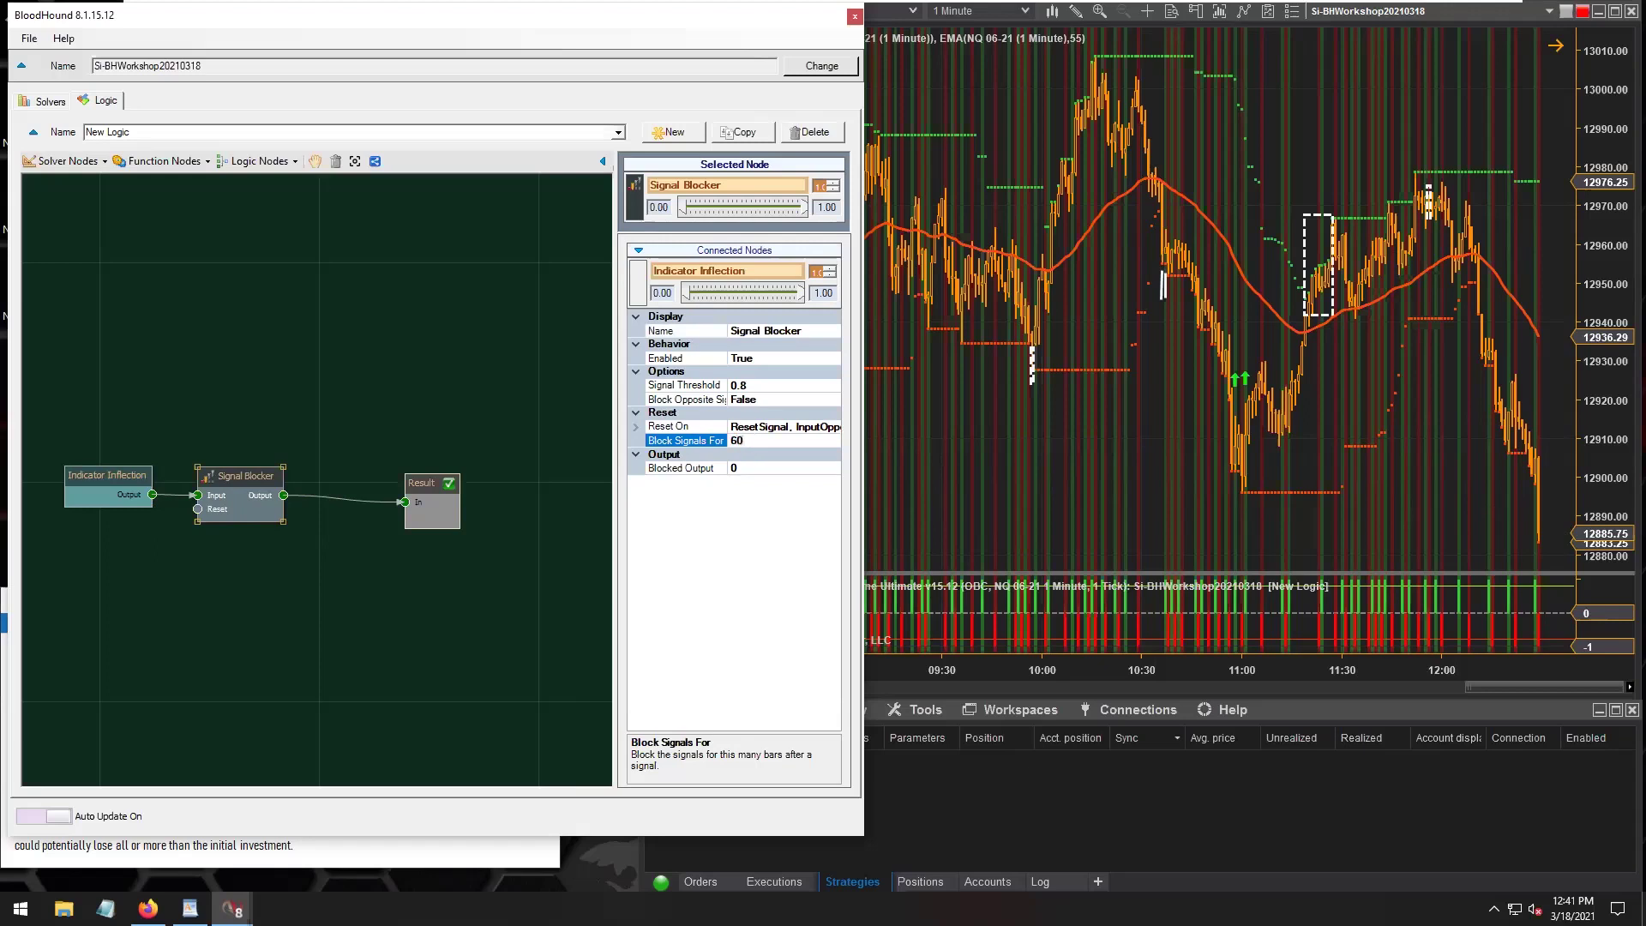
# Step: Set the Signal Blocker's Reset Signal and Input Opposite Signal reset conditions to False, widening the property area to read them
pyautogui.moveTo(614, 500); pyautogui.dragTo(590, 501)
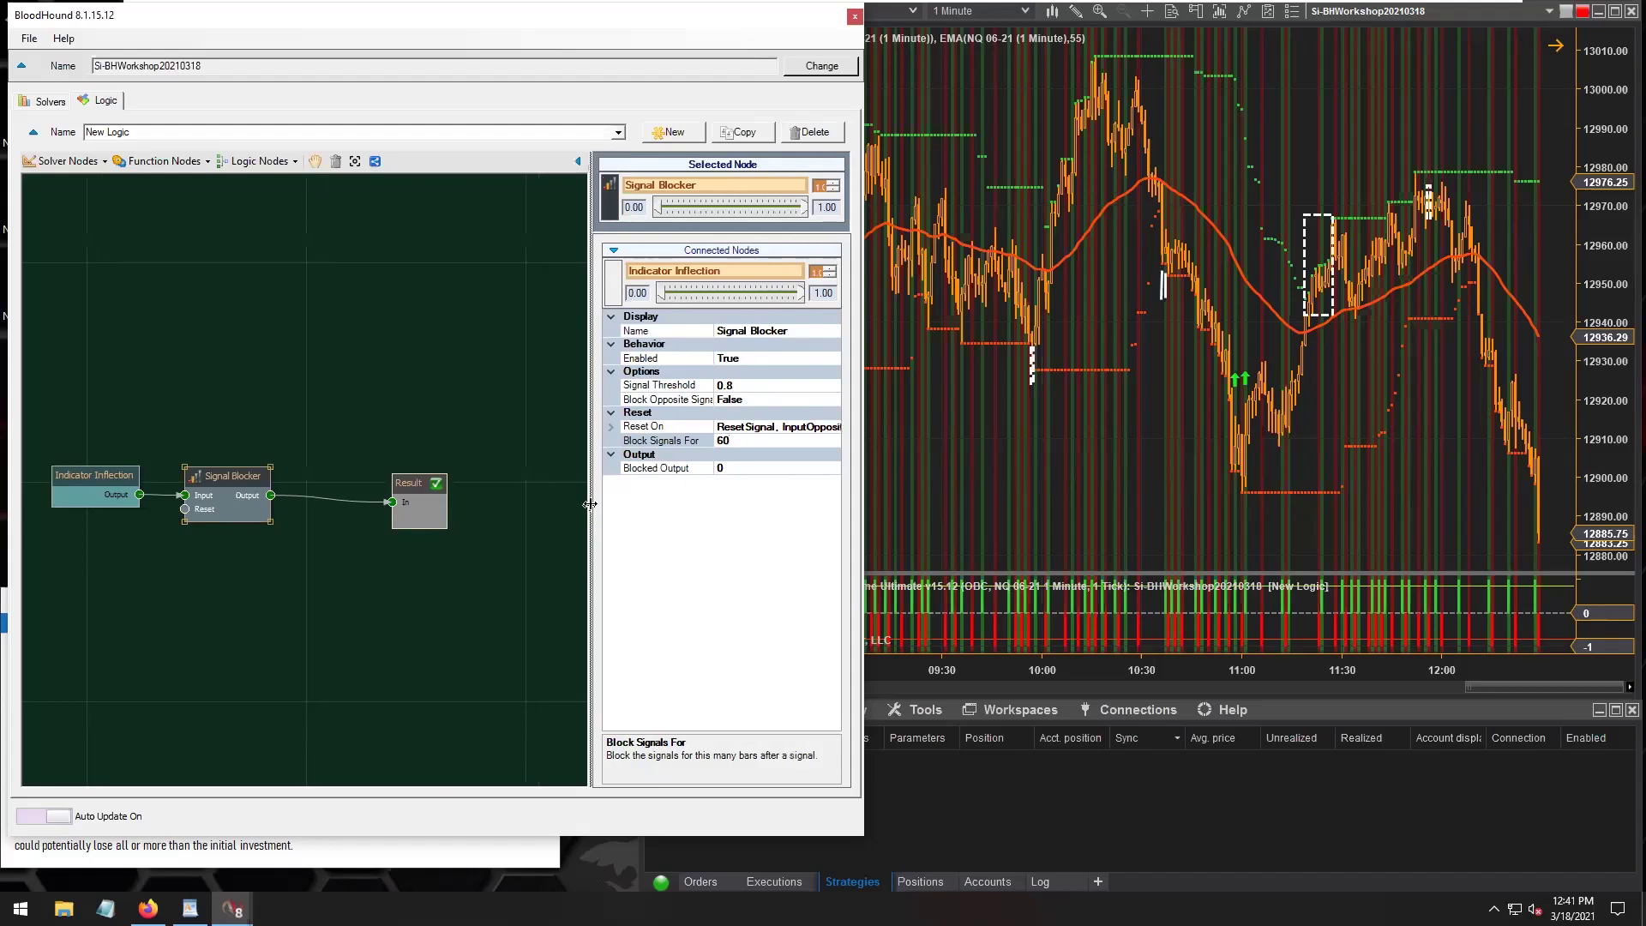
pyautogui.click(611, 426)
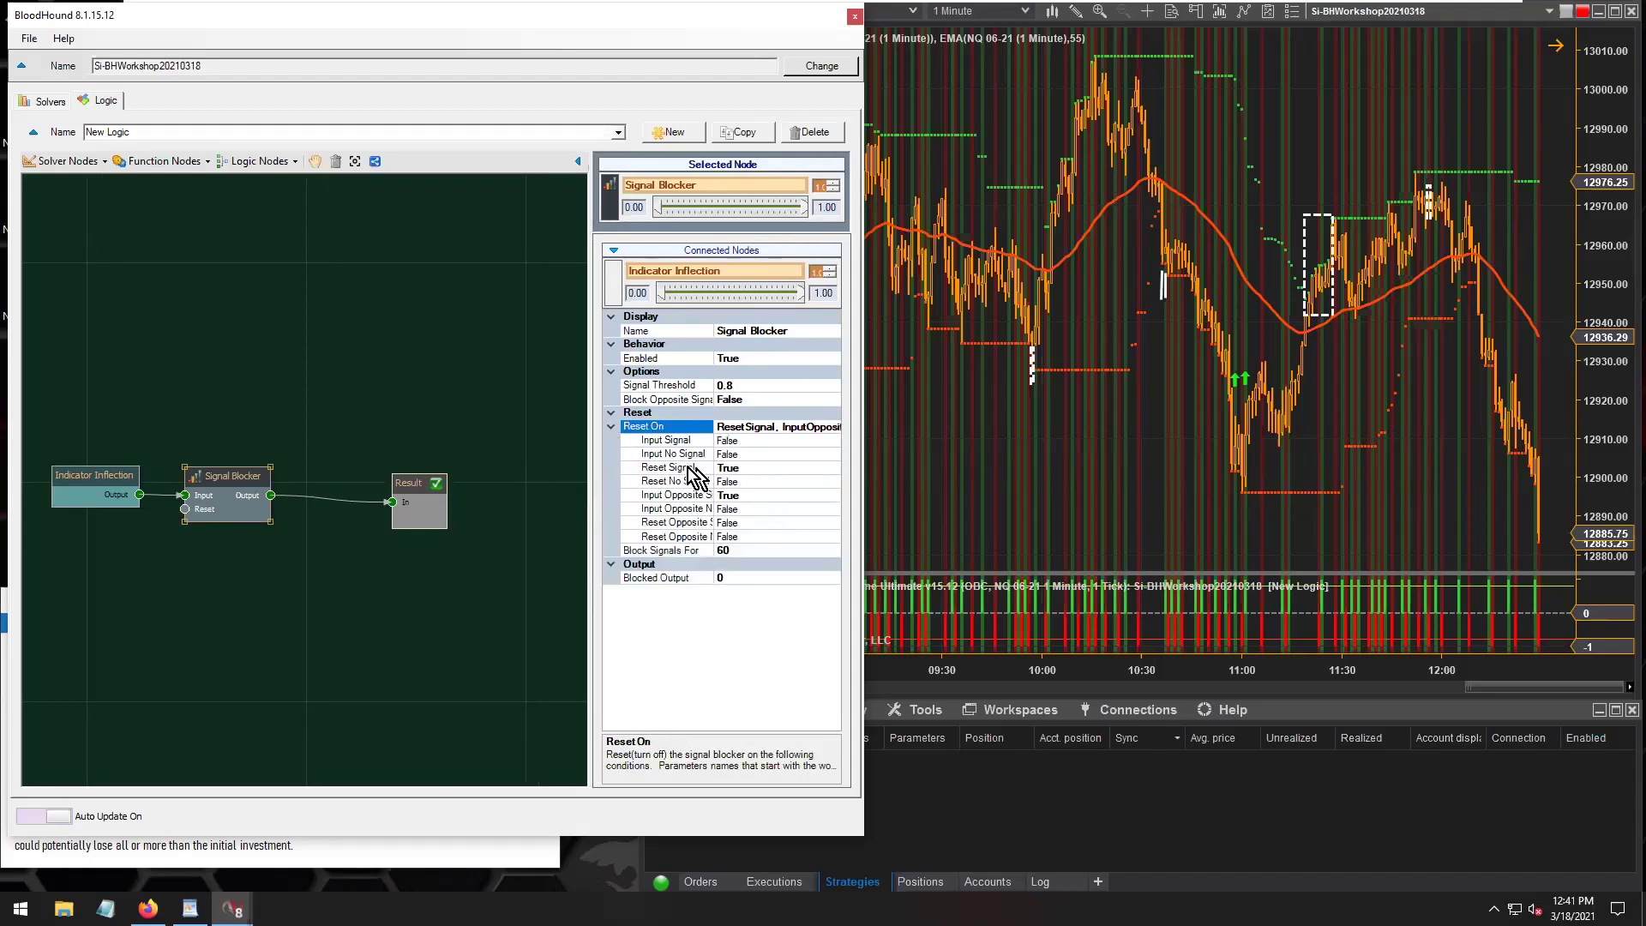
pyautogui.click(673, 470)
pyautogui.doubleClick(751, 469)
pyautogui.doubleClick(745, 496)
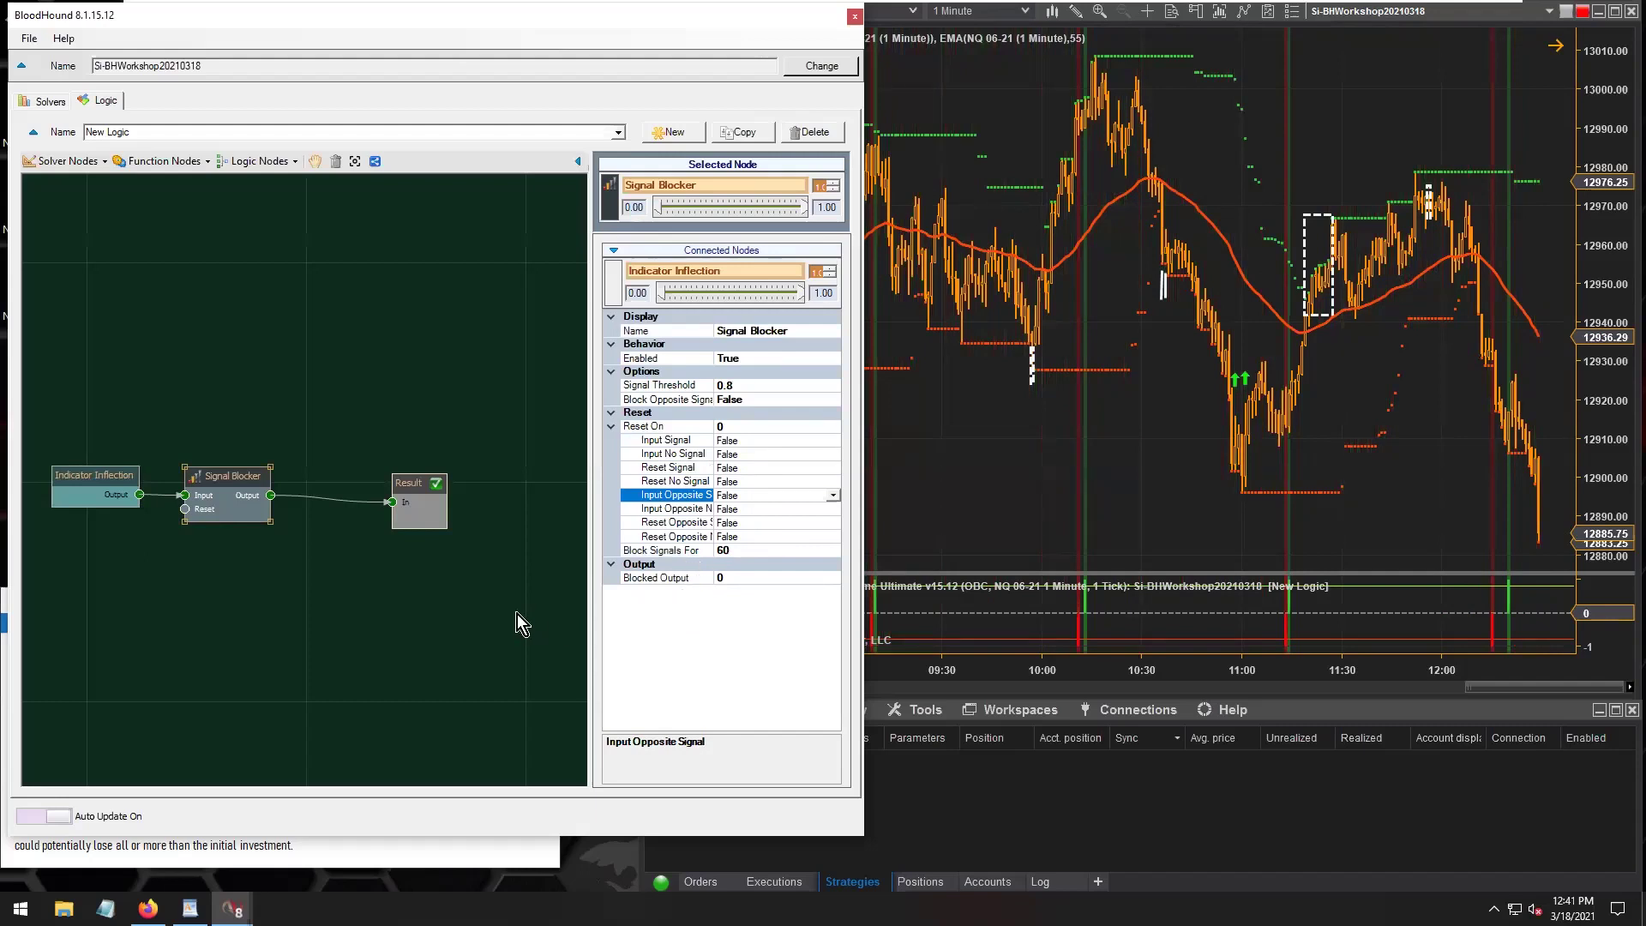
pyautogui.click(1150, 476)
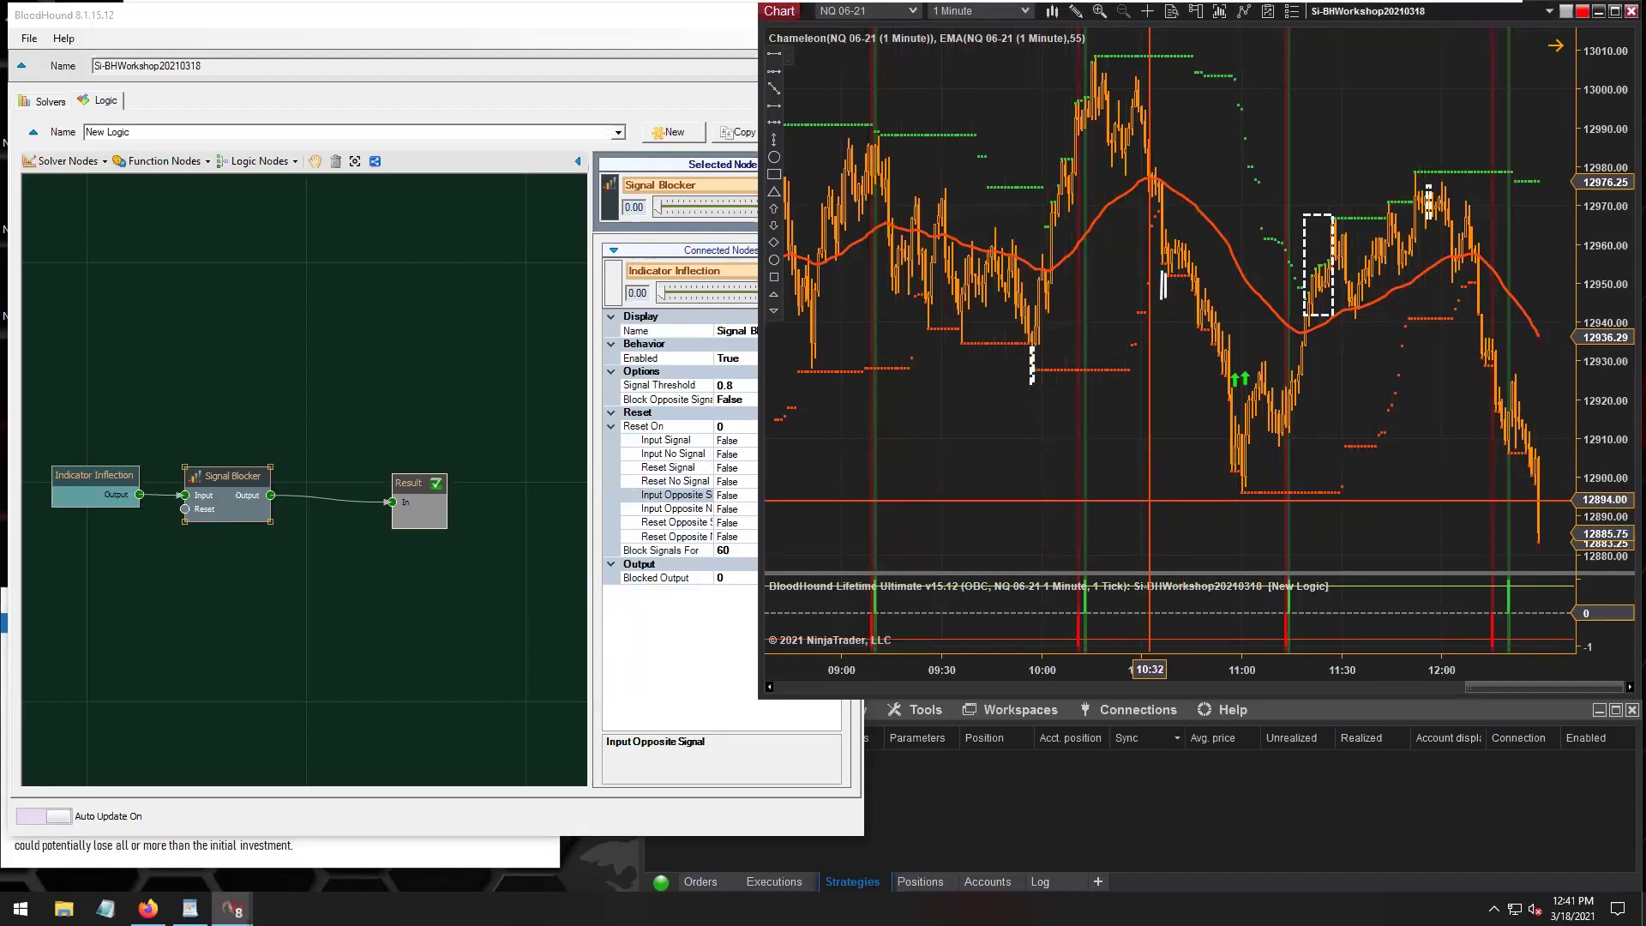
pyautogui.click(701, 649)
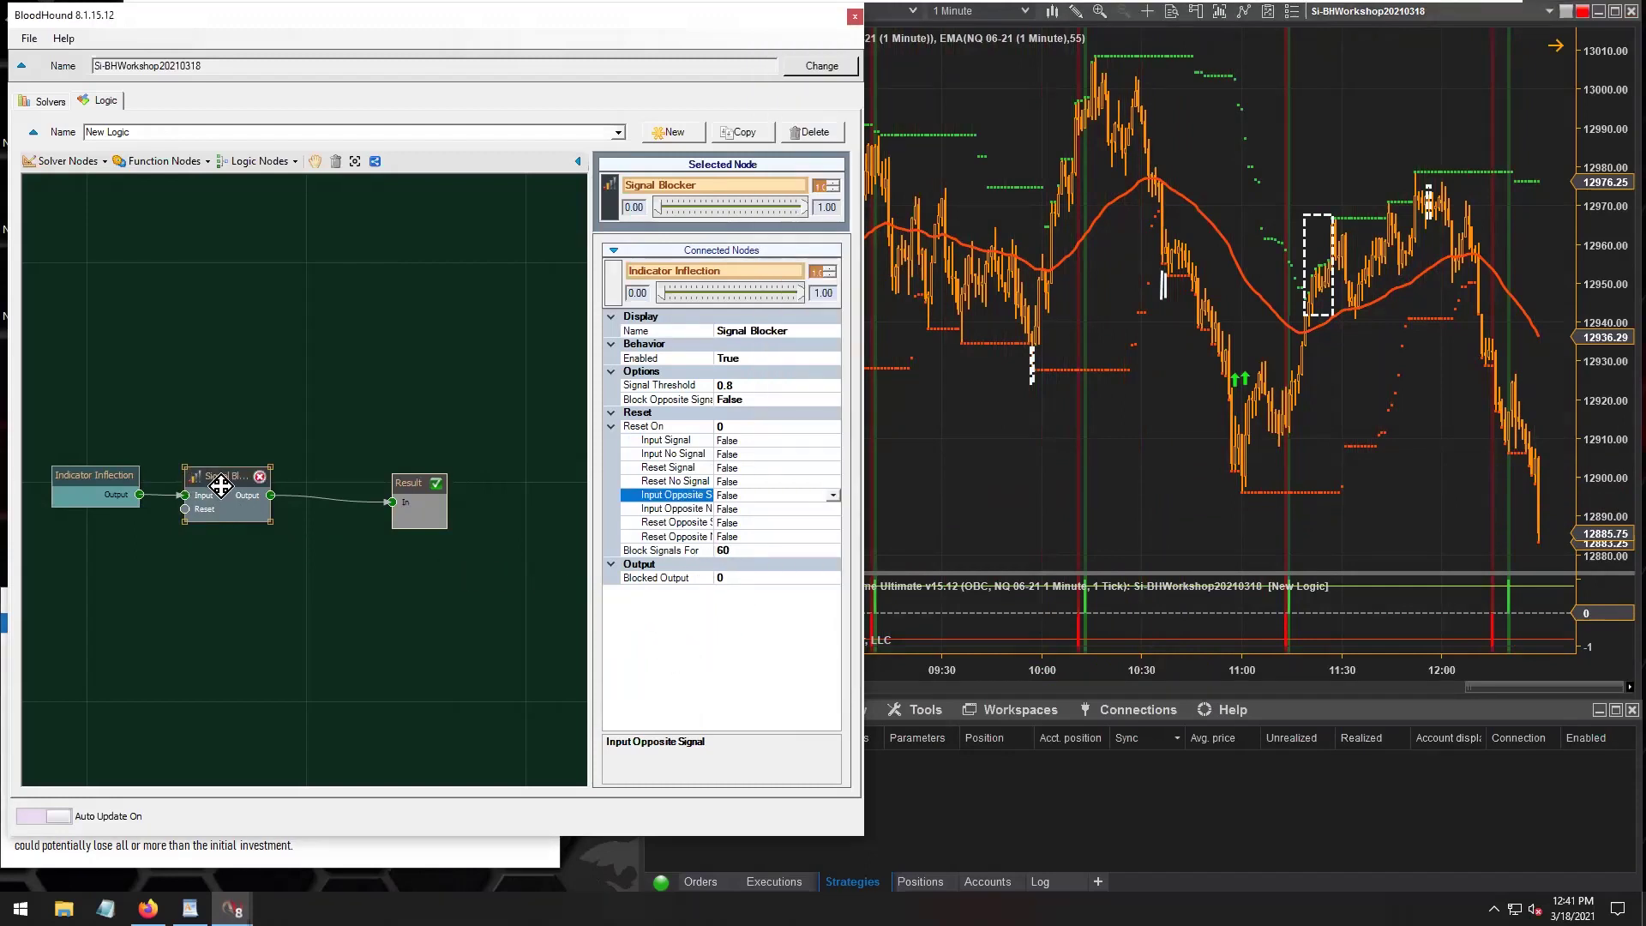
pyautogui.click(1087, 576)
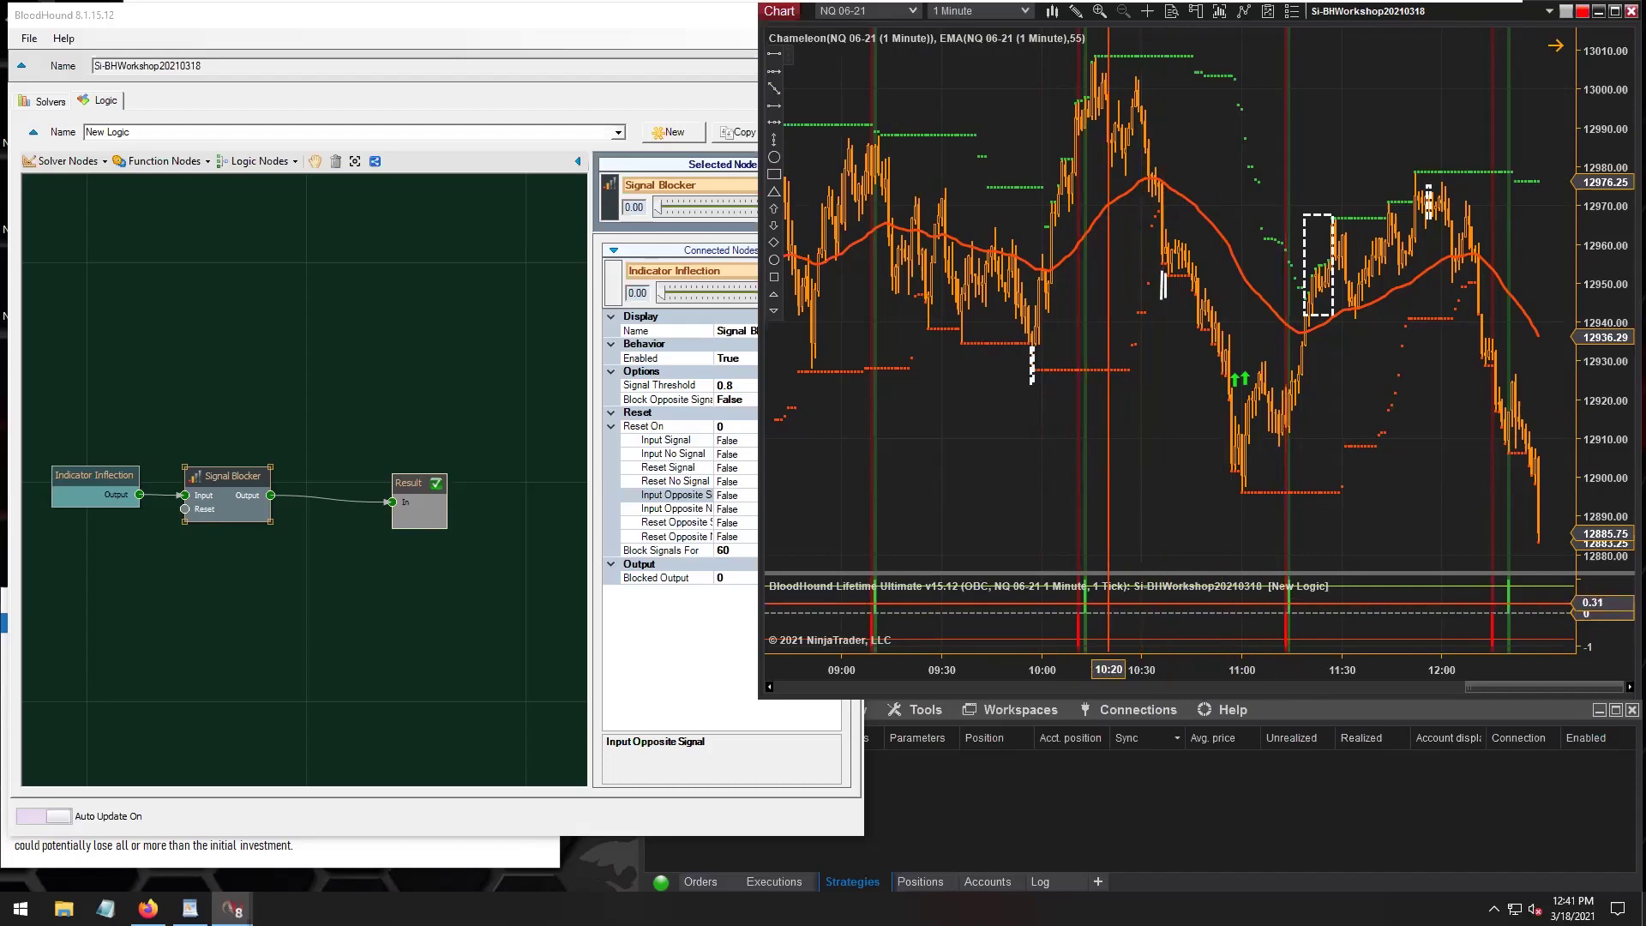
pyautogui.click(220, 477)
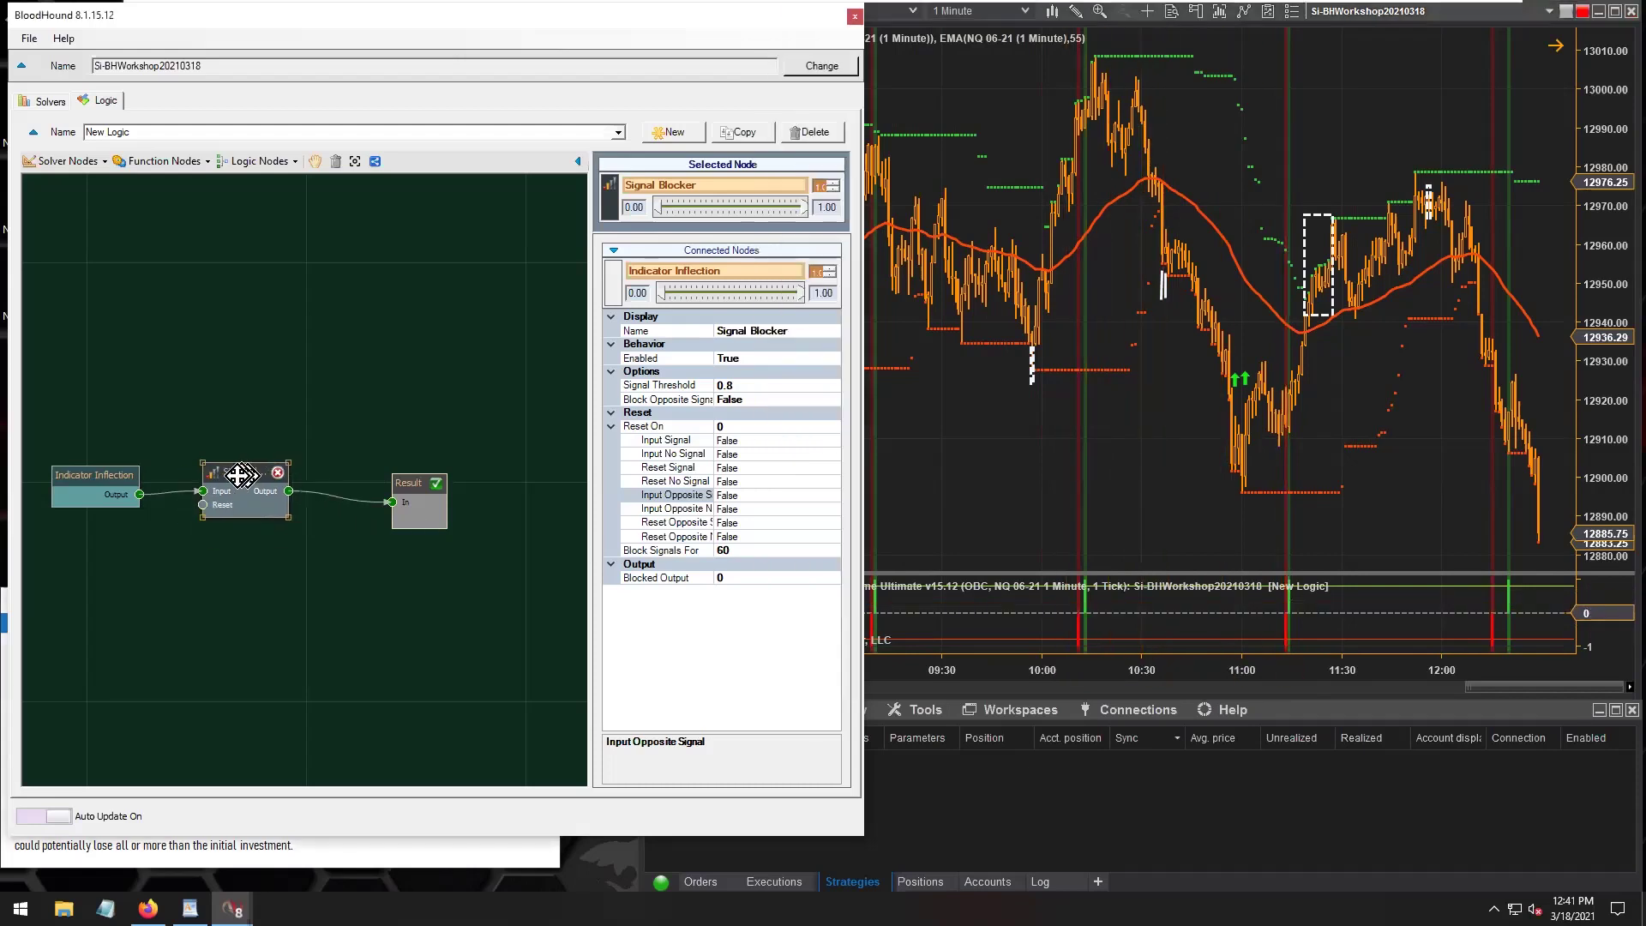
pyautogui.moveTo(224, 476); pyautogui.dragTo(210, 475)
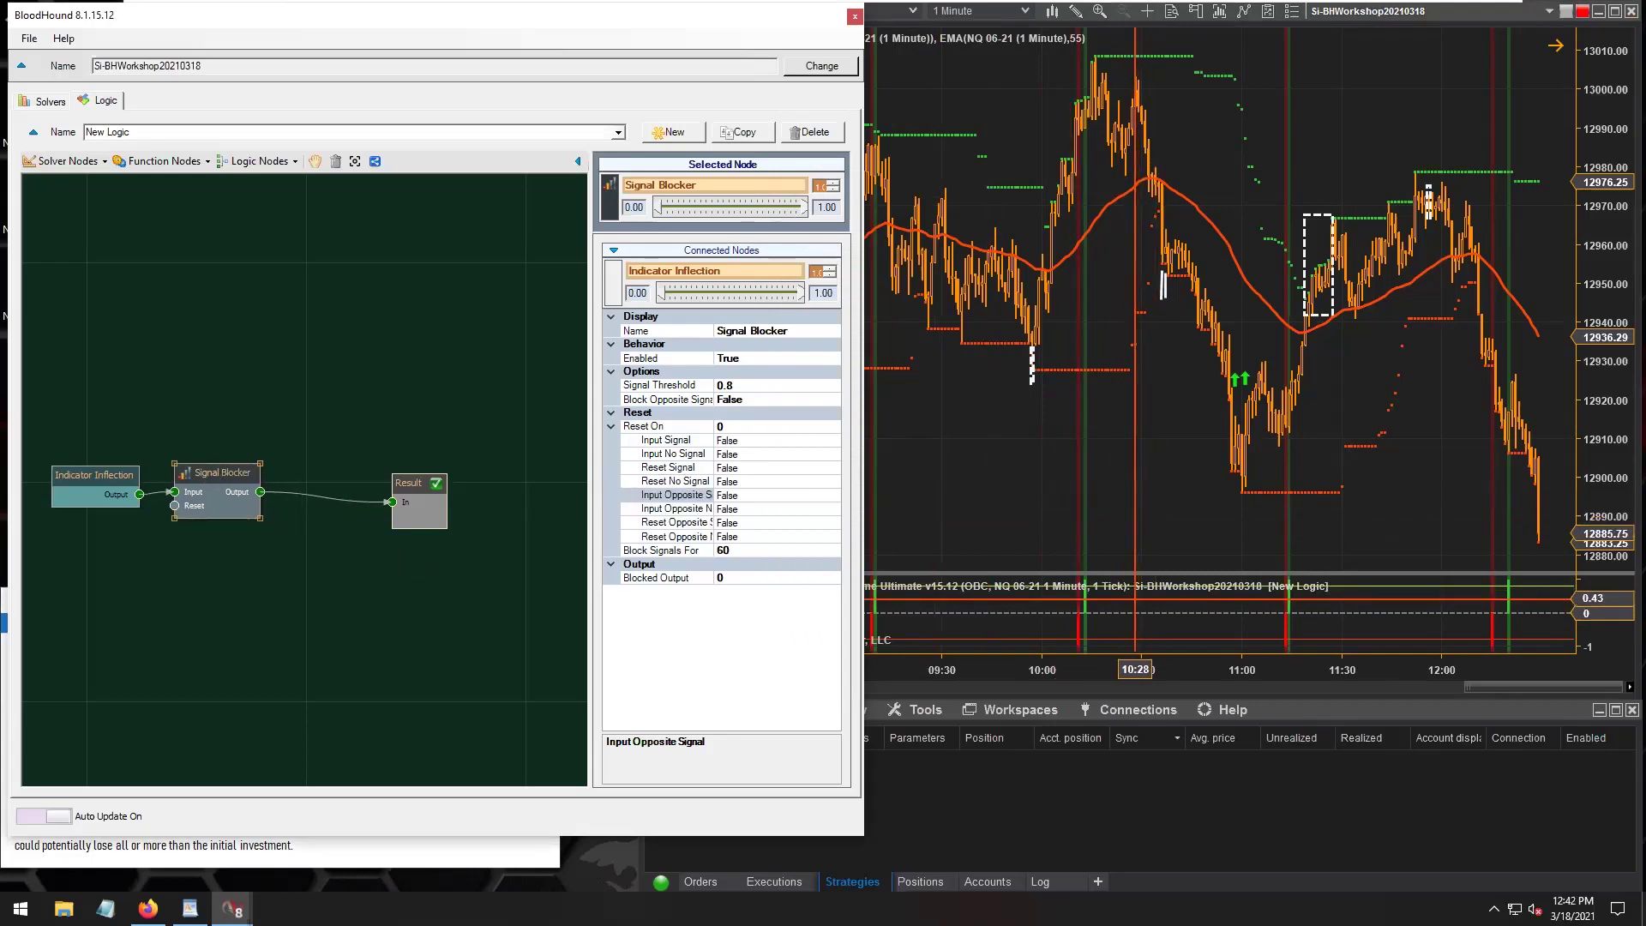
# Step: Enlarge the BloodHound signal pane below the price chart and place a rectangle above its zero line from about 10:14 to 11:13
pyautogui.click(1134, 549)
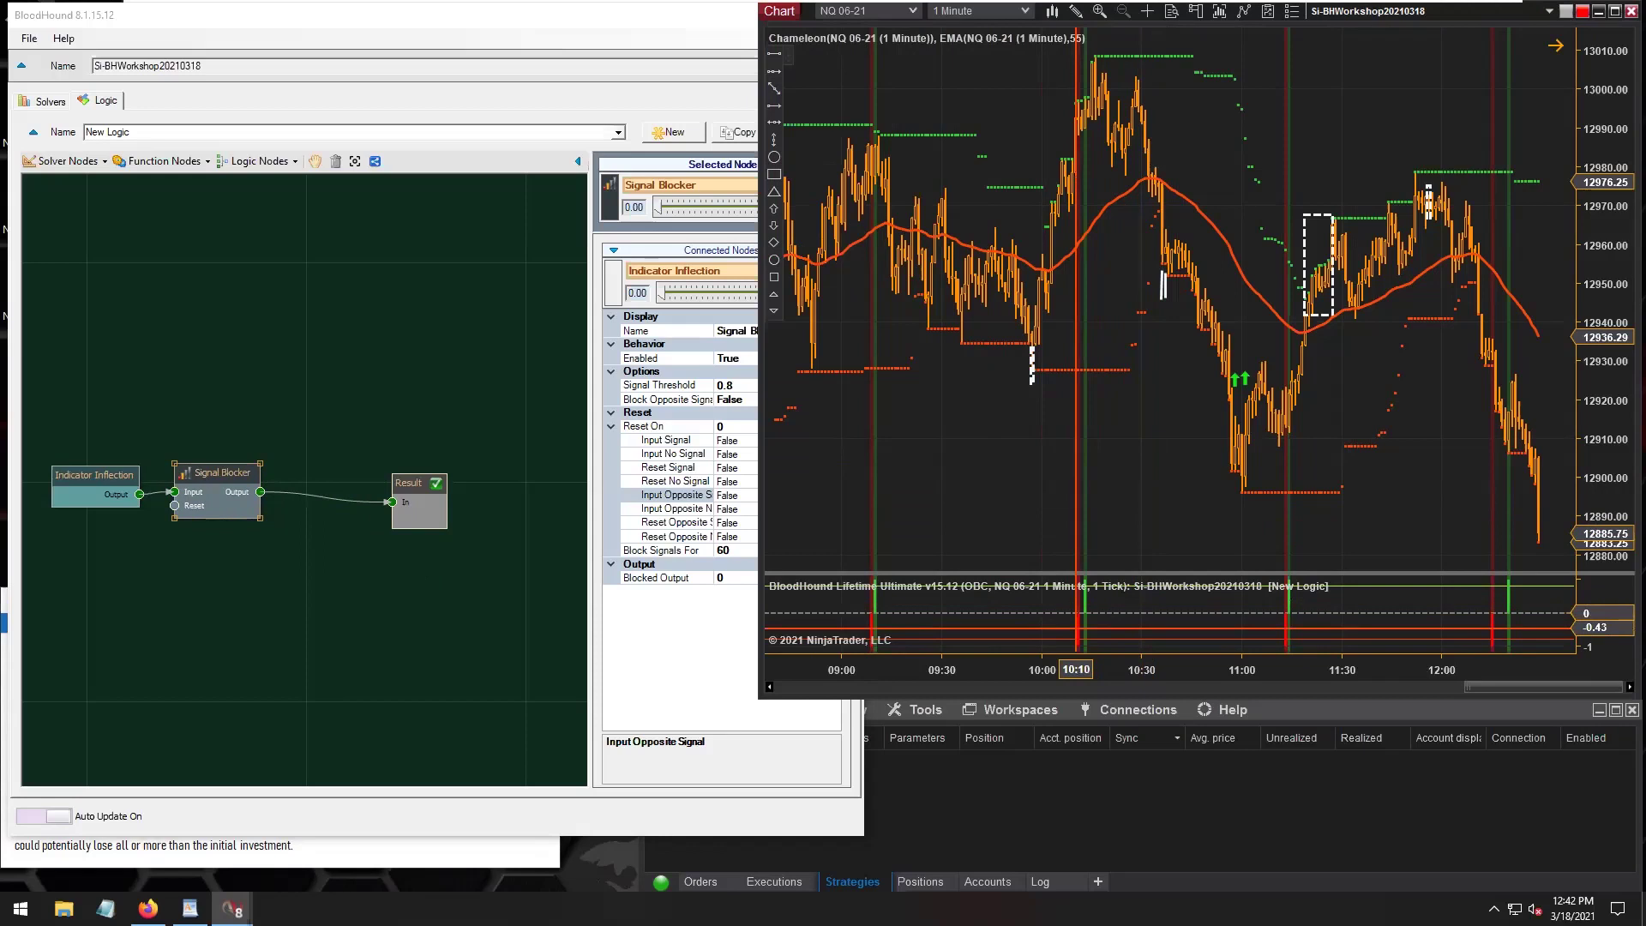
pyautogui.moveTo(1179, 572); pyautogui.dragTo(1179, 478)
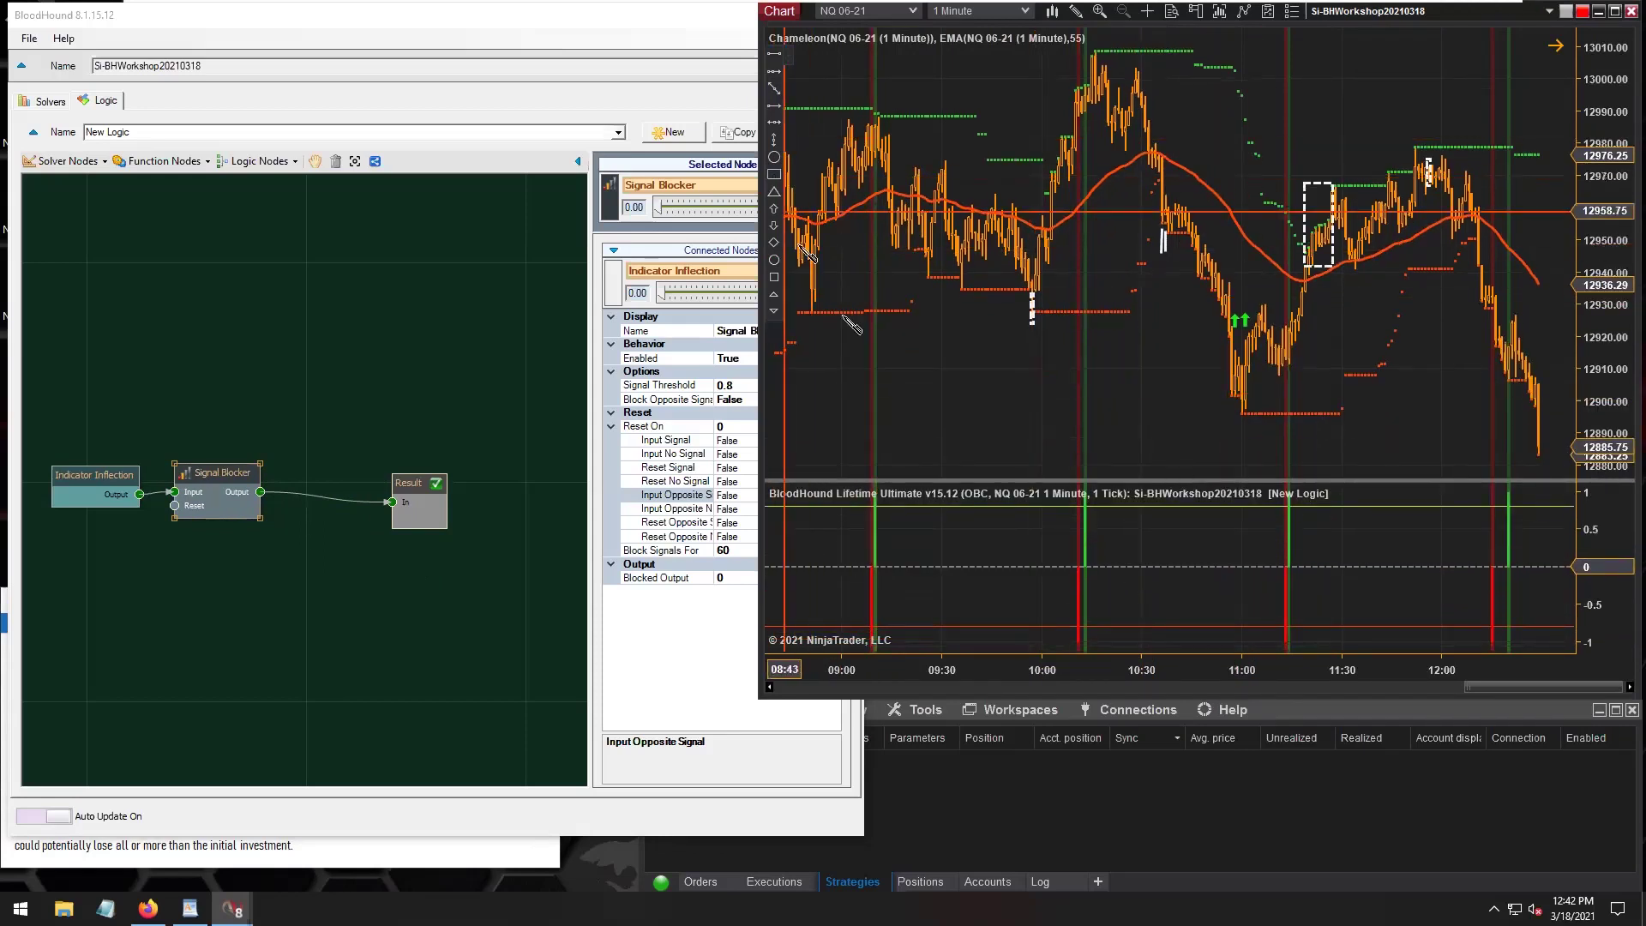
pyautogui.moveTo(1082, 570); pyautogui.dragTo(1277, 626)
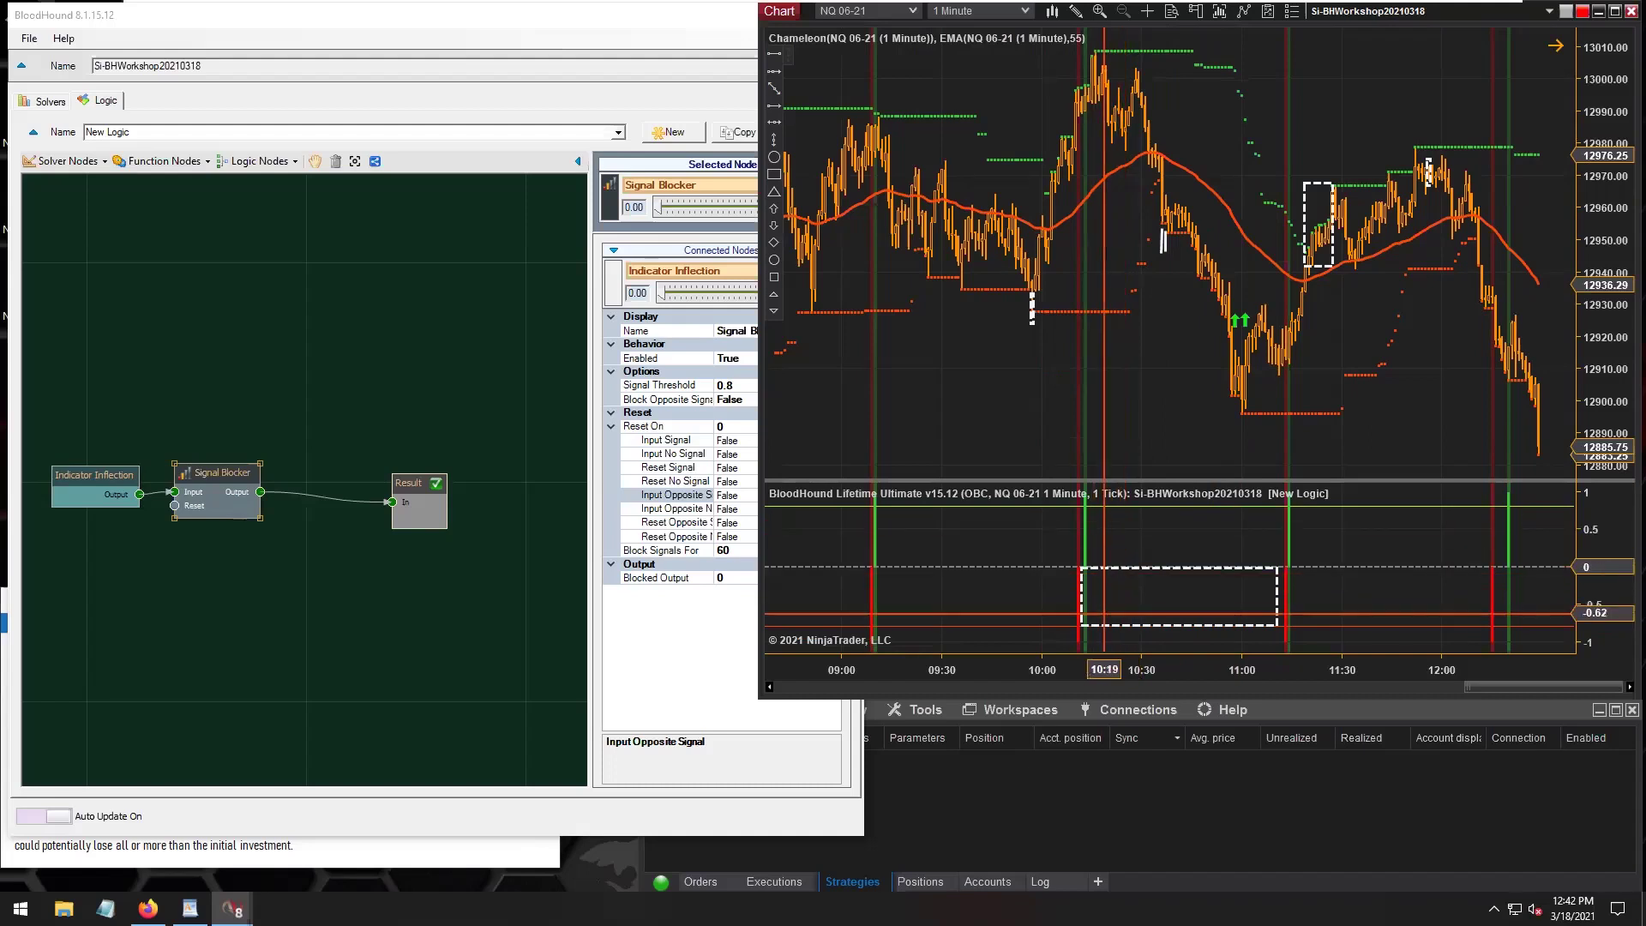
pyautogui.moveTo(1106, 626); pyautogui.dragTo(1116, 562)
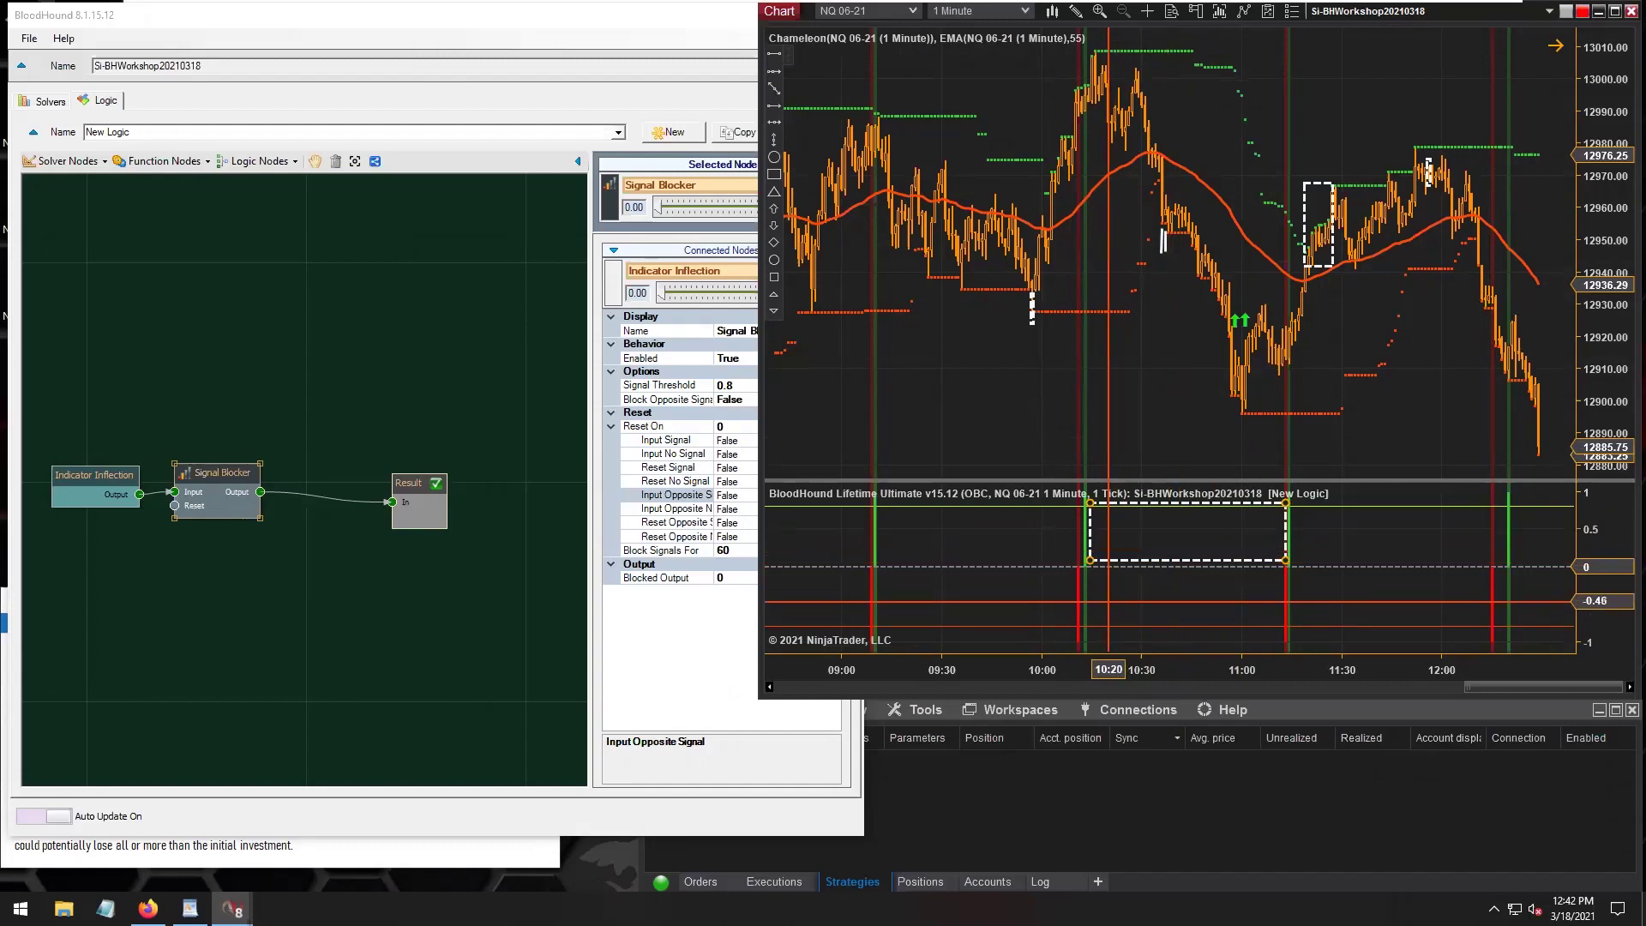
# Step: Set the Signal Blocker's Block Opposite Signals option to True and move the signal-pane rectangle to span about 08:54 to 09:53
pyautogui.click(650, 400)
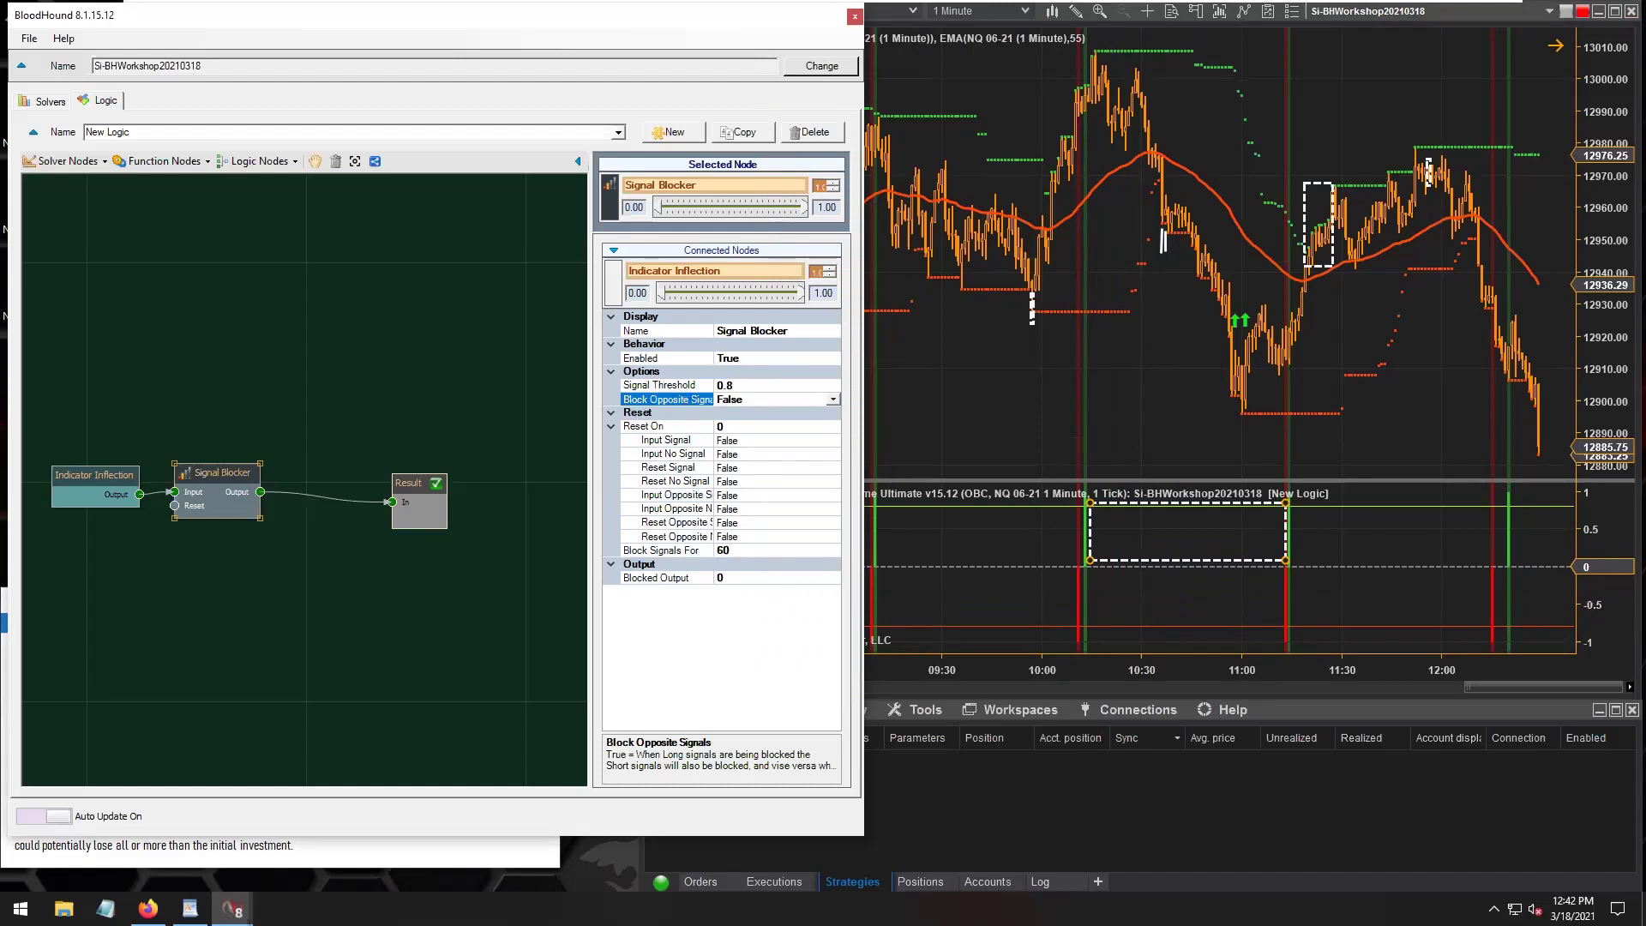
pyautogui.doubleClick(757, 400)
pyautogui.click(1093, 540)
pyautogui.moveTo(1093, 540); pyautogui.dragTo(821, 540)
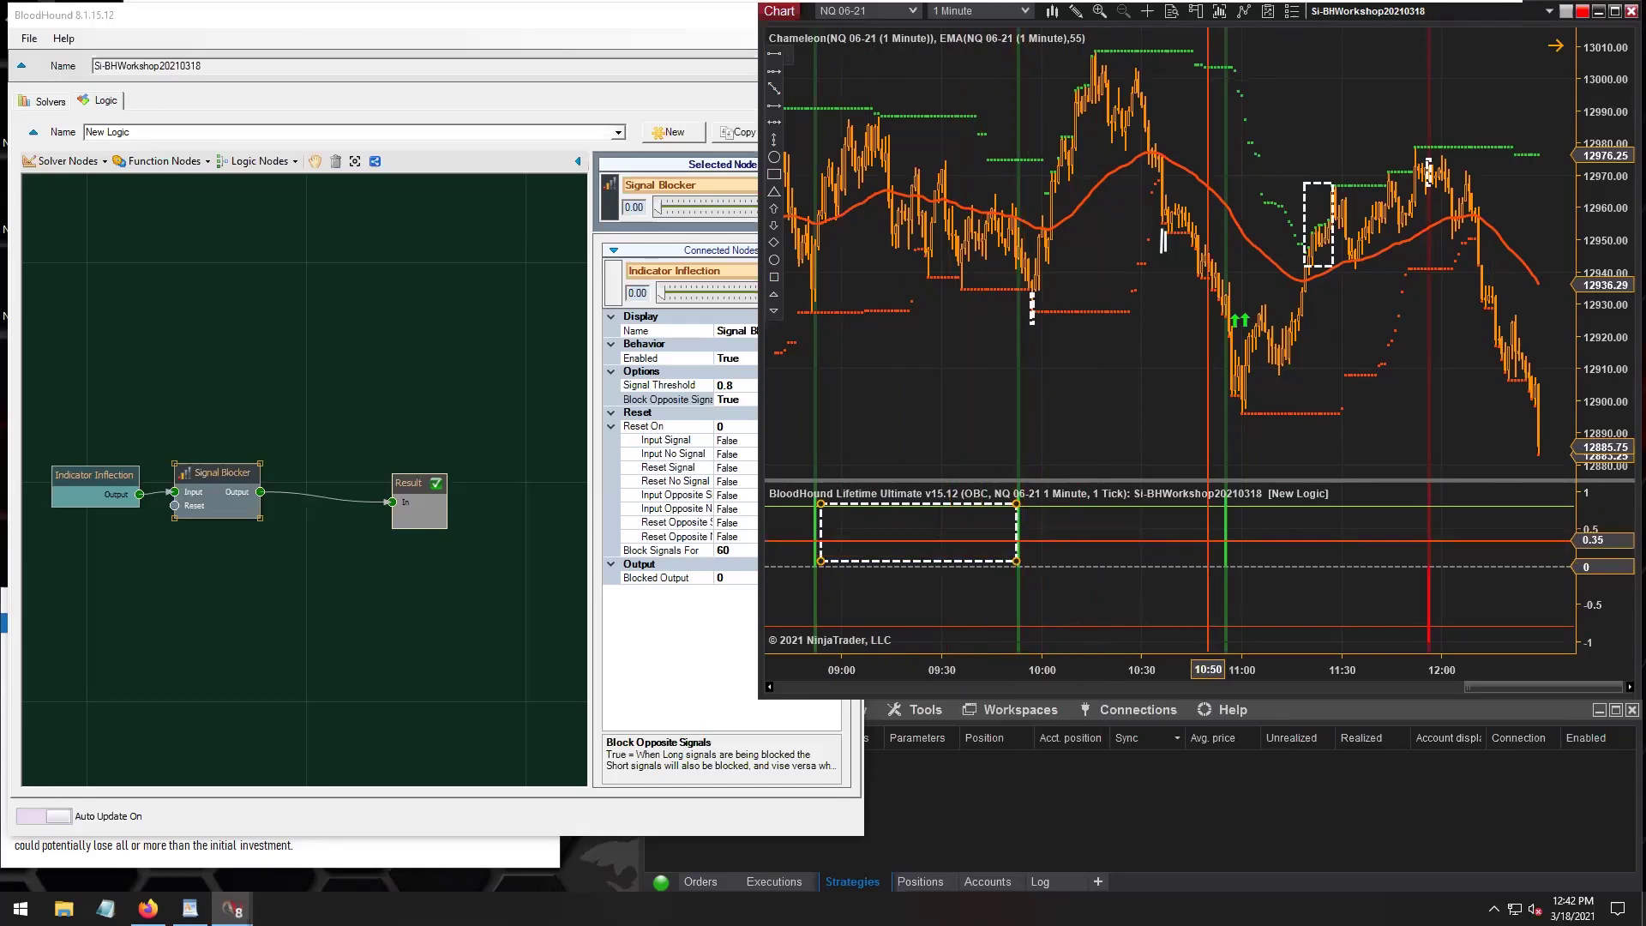
# Step: Reposition the rectangle just below the zero line of the signal pane, spanning from about 10:57 to 11:56
pyautogui.moveTo(947, 563); pyautogui.dragTo(1354, 571)
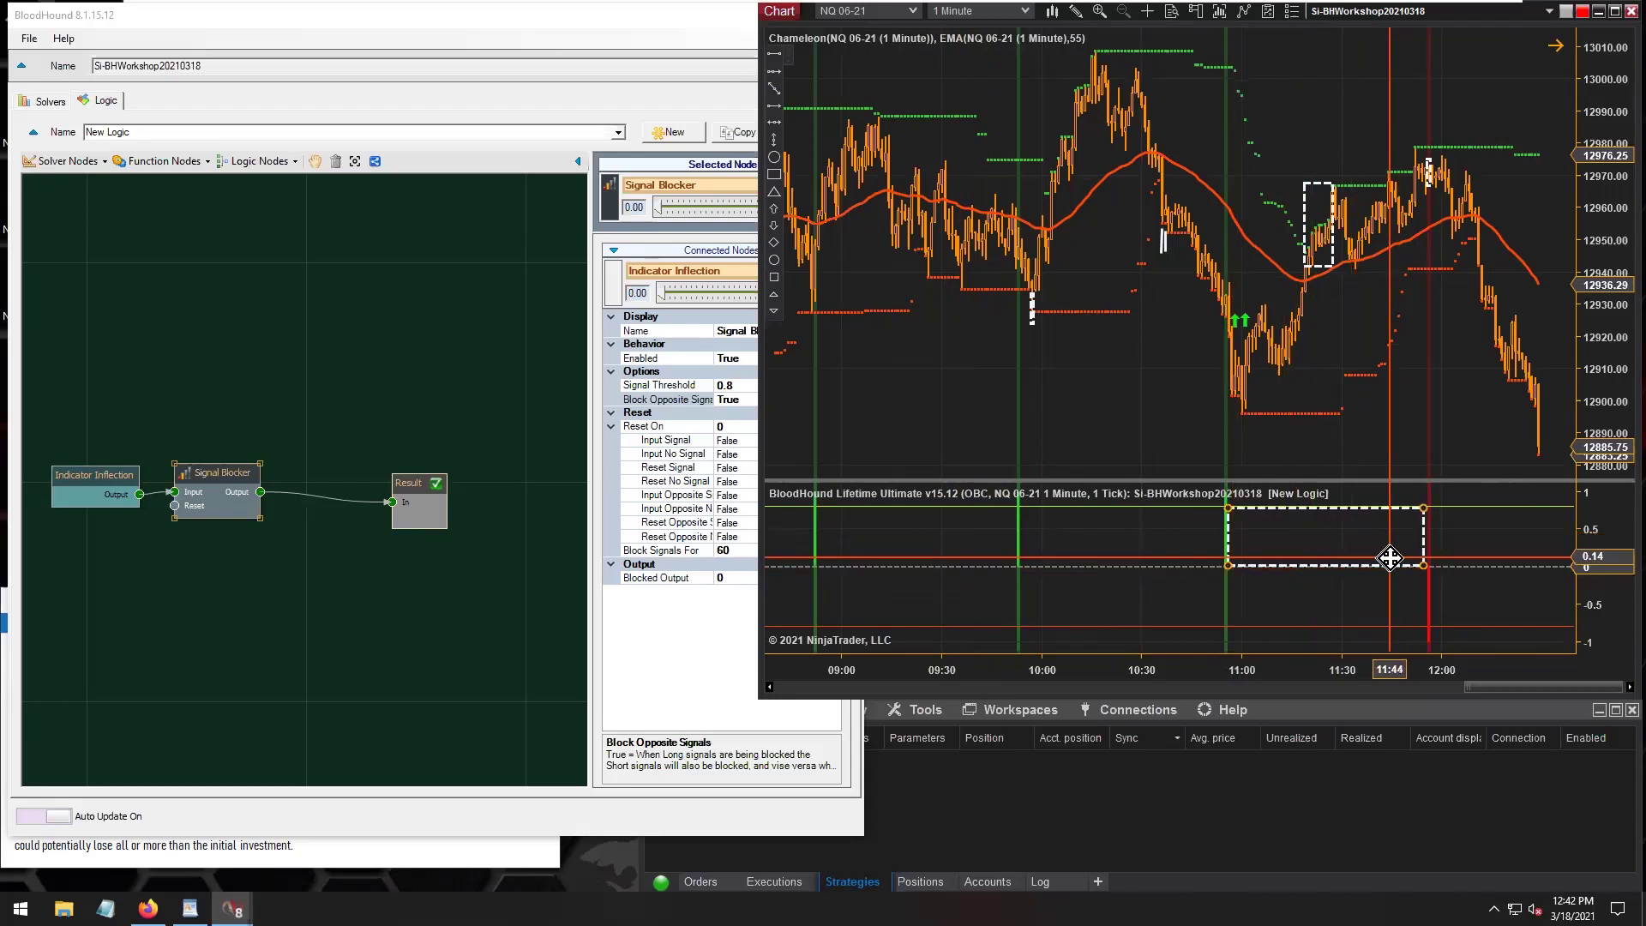
pyautogui.moveTo(1391, 561); pyautogui.dragTo(1394, 631)
pyautogui.moveTo(1475, 542); pyautogui.dragTo(1139, 537)
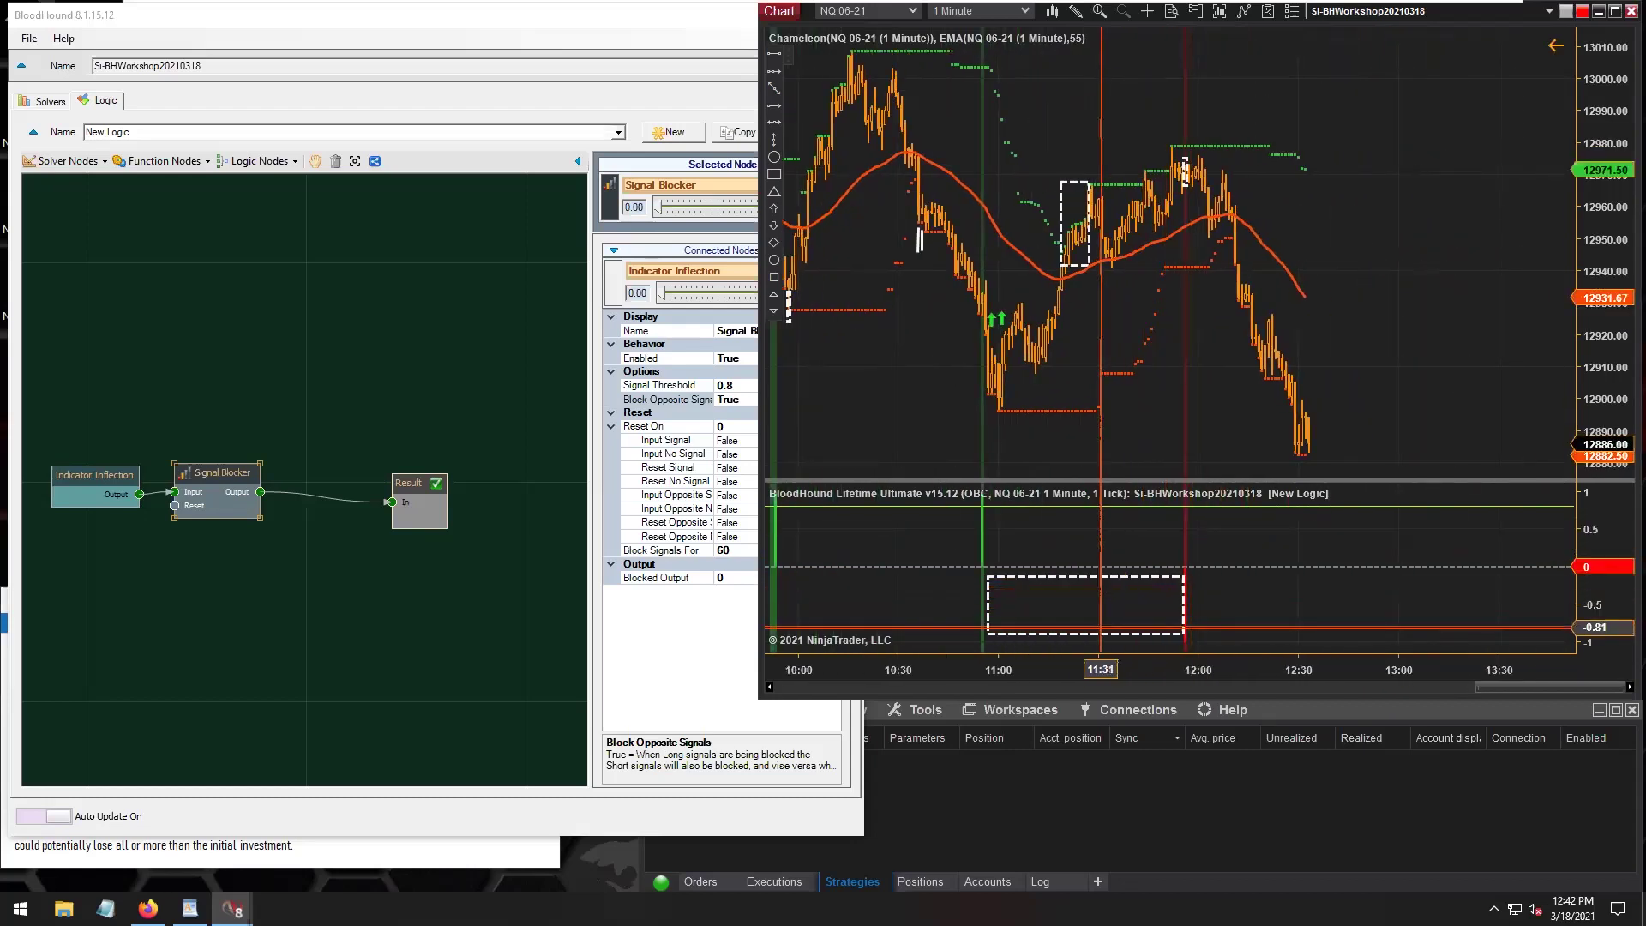
pyautogui.moveTo(1088, 633); pyautogui.dragTo(1048, 628)
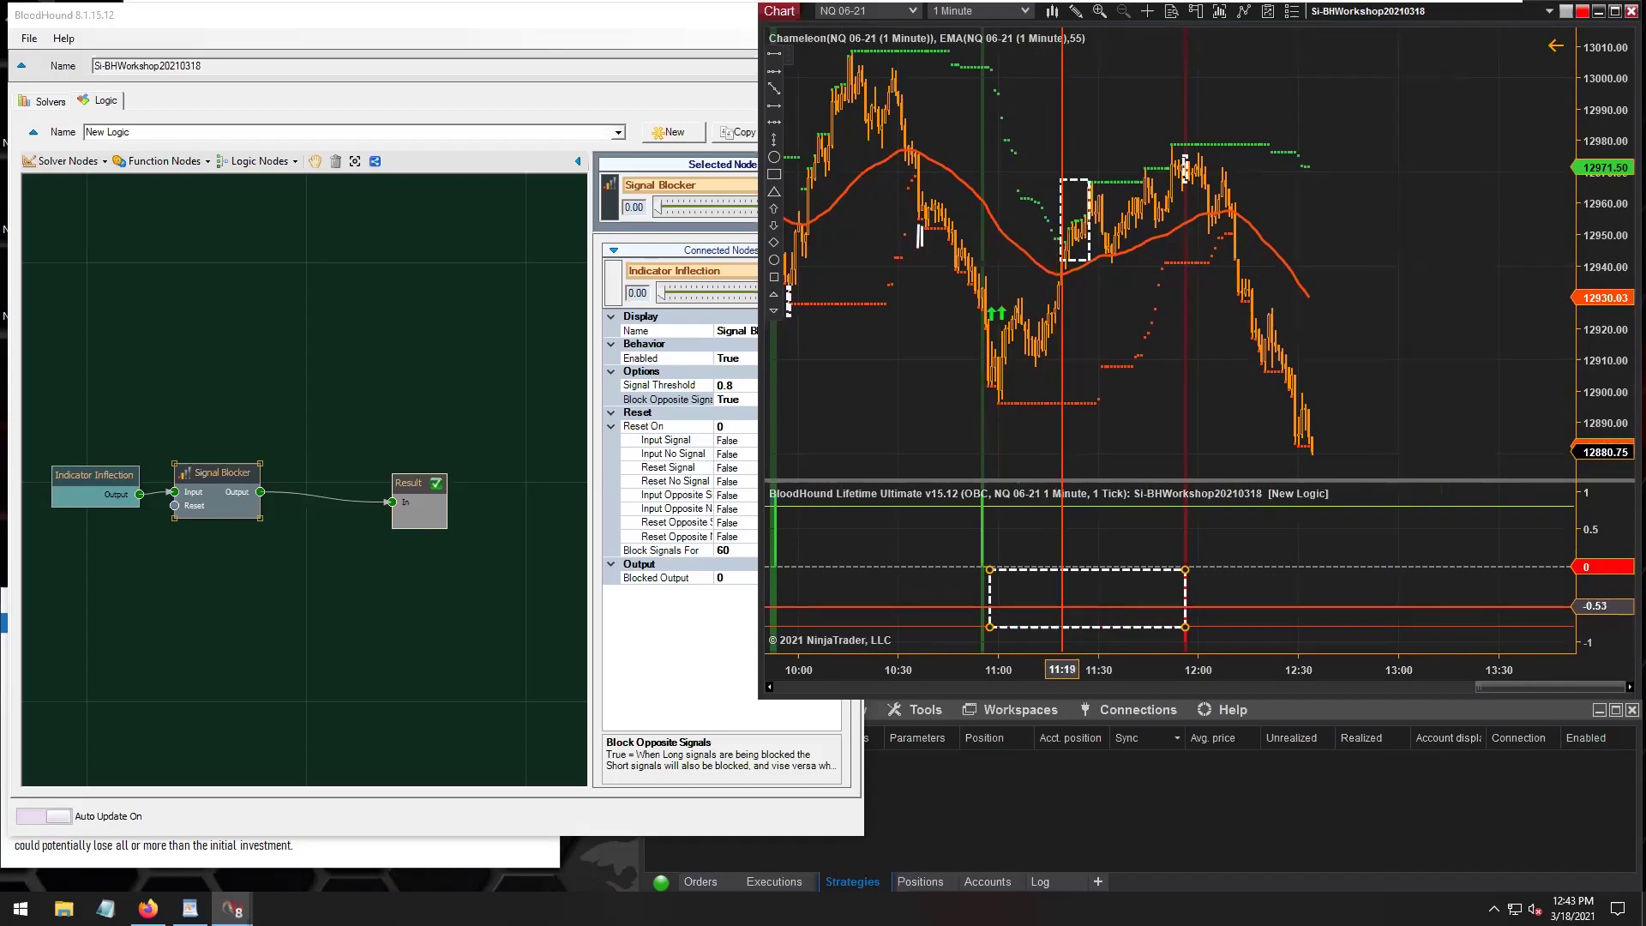
# Step: Remove the rectangle from the signal pane and set the Signal Blocker's Block Opposite Signals option back to False
pyautogui.click(660, 399)
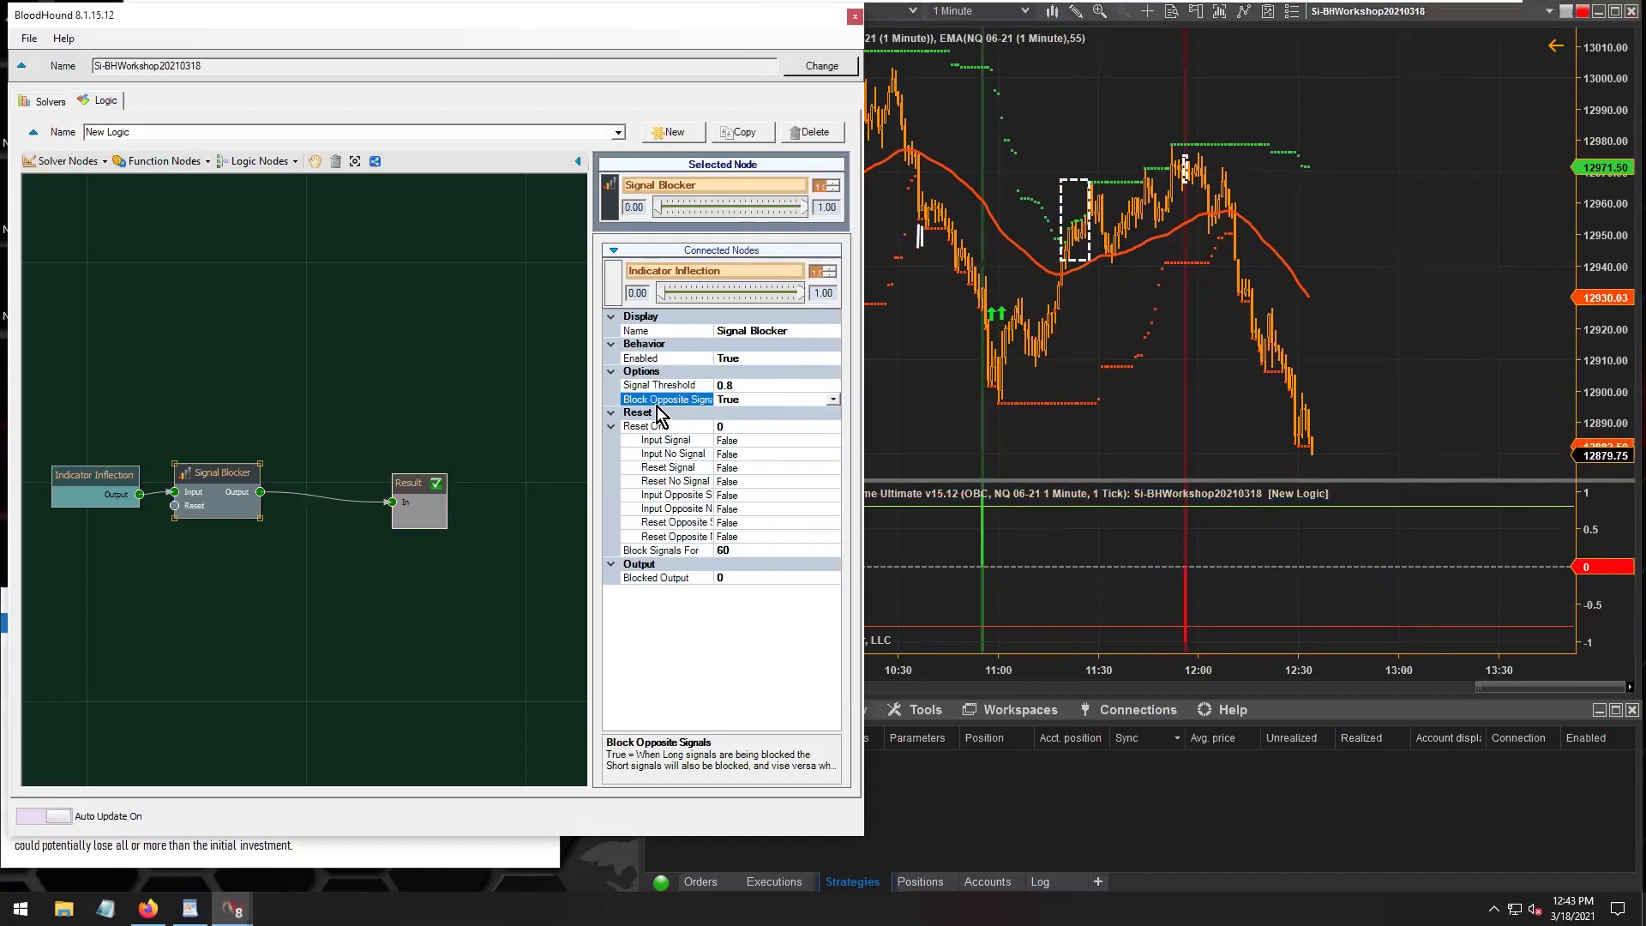
pyautogui.doubleClick(756, 402)
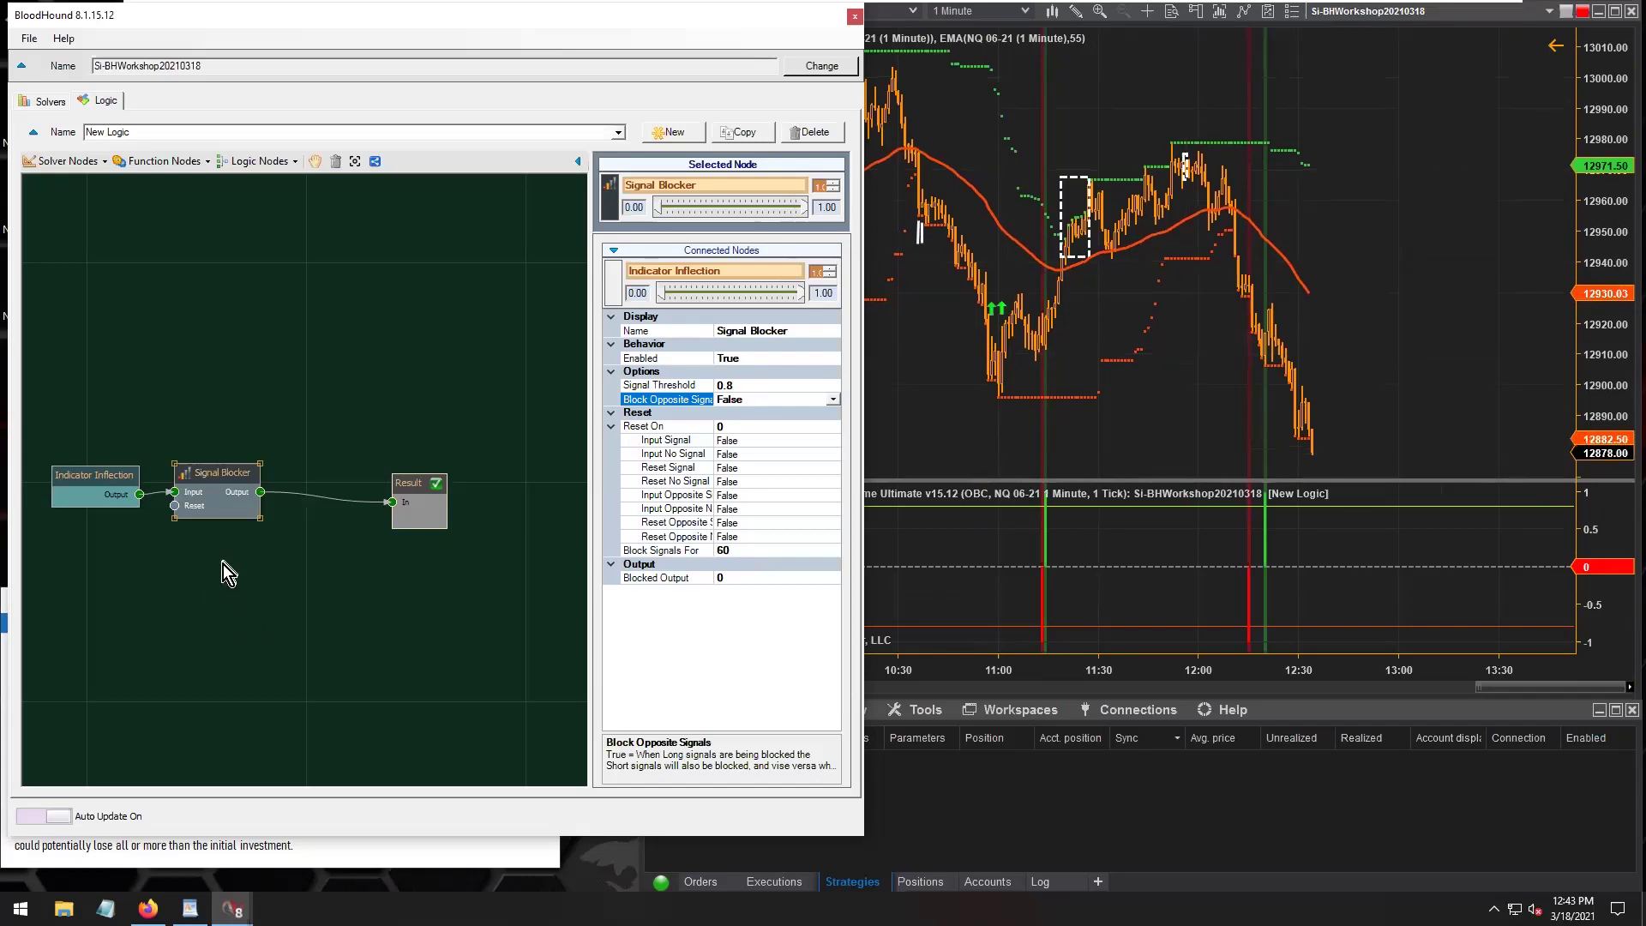
pyautogui.click(935, 403)
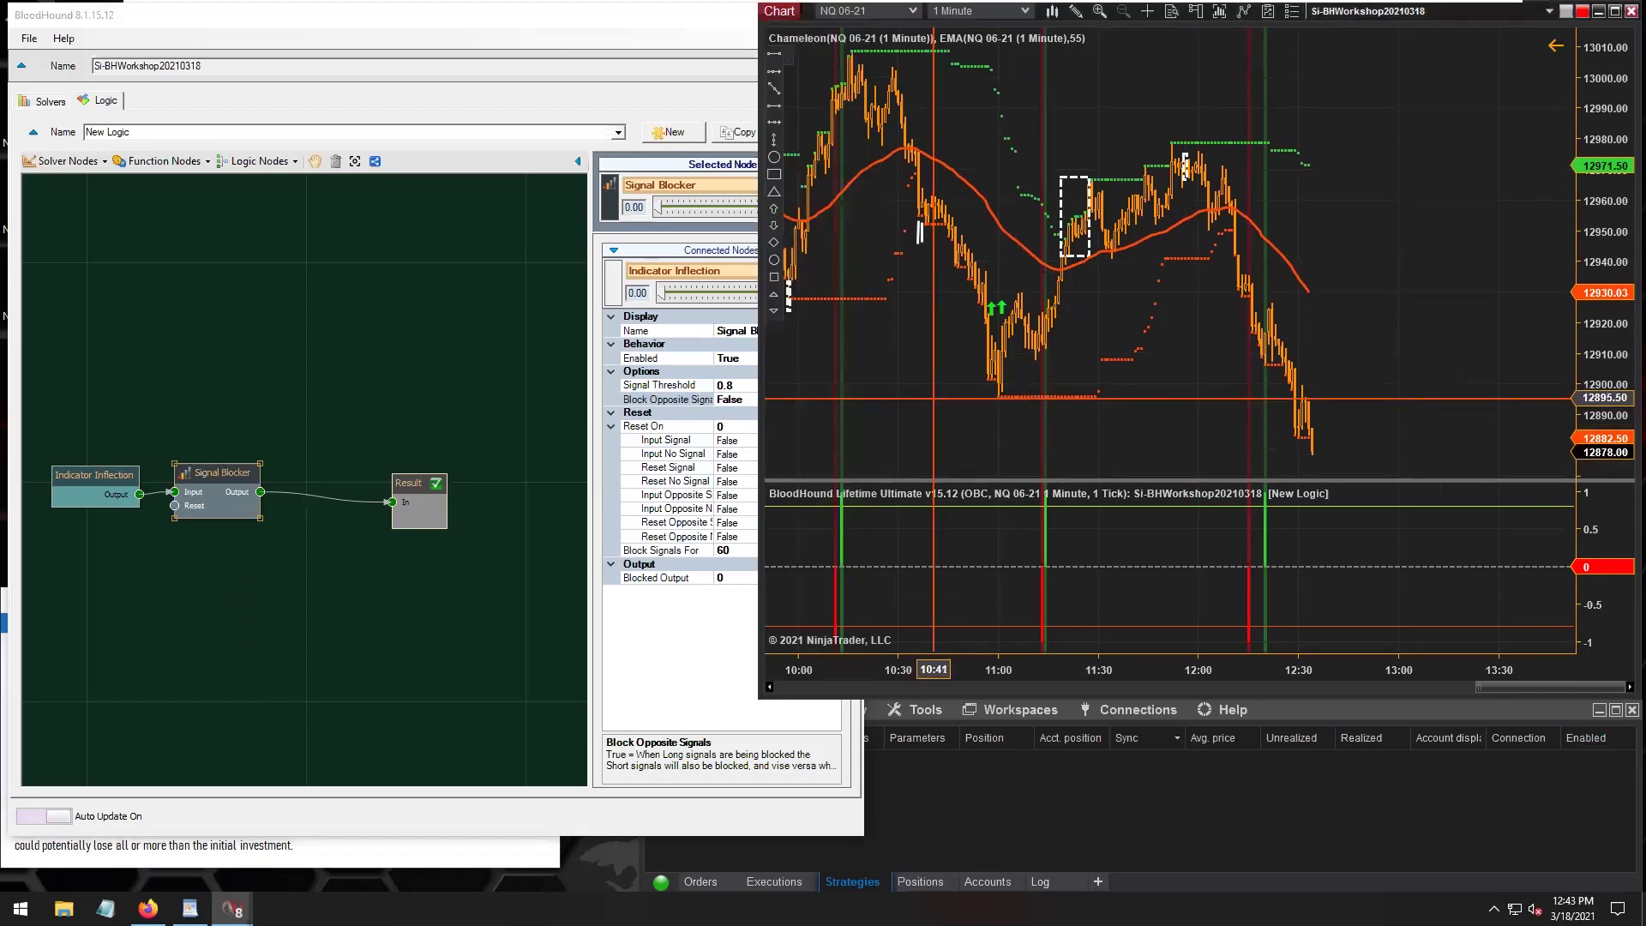